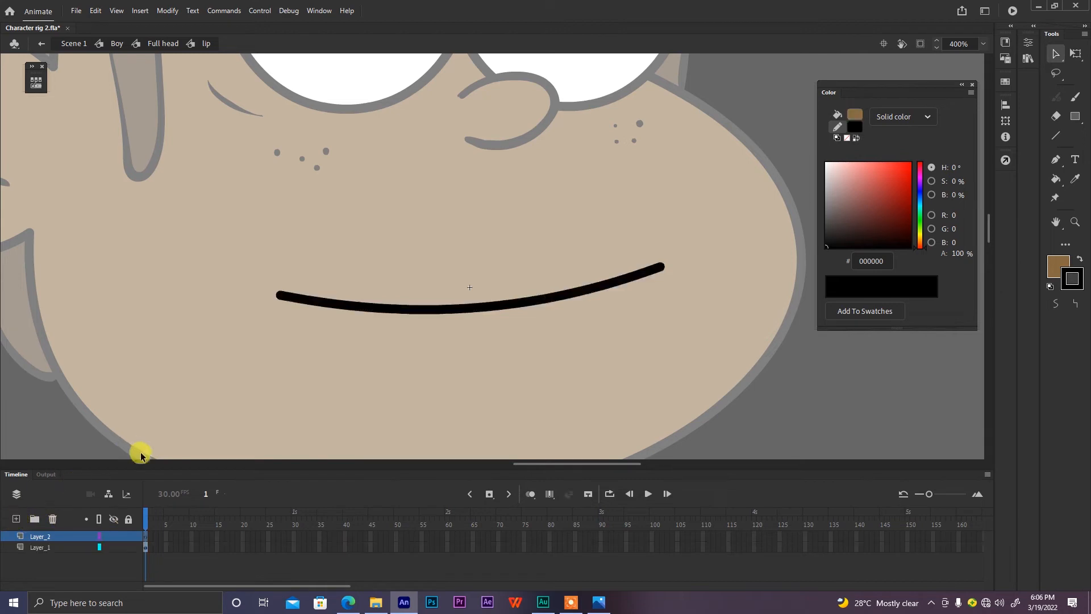
# Lock Layer_1 and display its lip line as an outline.
pyautogui.click(129, 547)
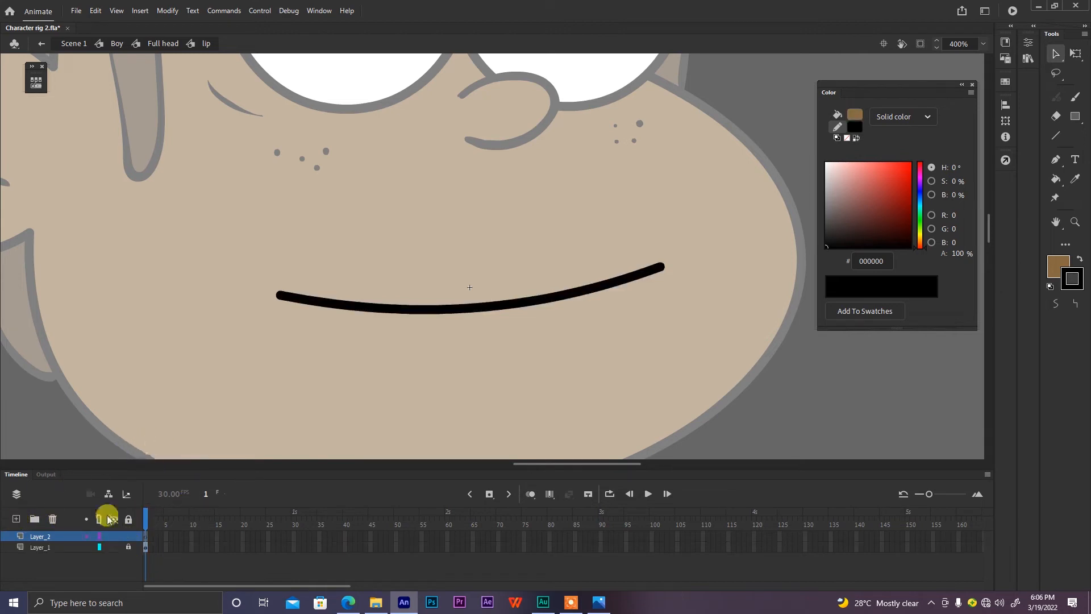
pyautogui.click(100, 547)
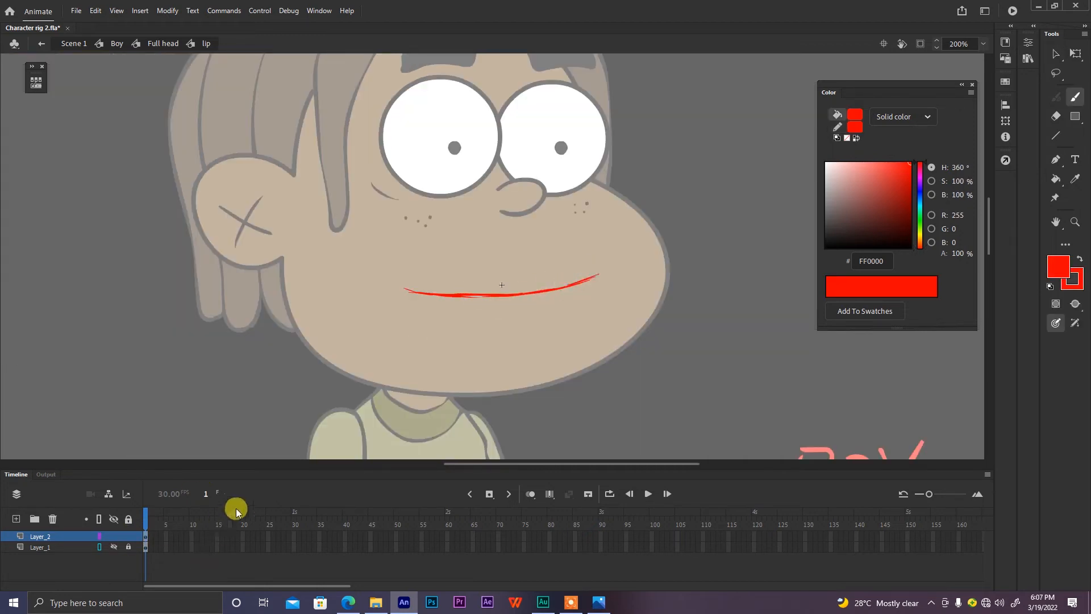
# Insert a blank keyframe at frame 2 of Layer_2 and turn on onion skinning.
pyautogui.press('F7')
pyautogui.click(529, 495)
pyautogui.moveTo(405, 288); pyautogui.dragTo(593, 288)
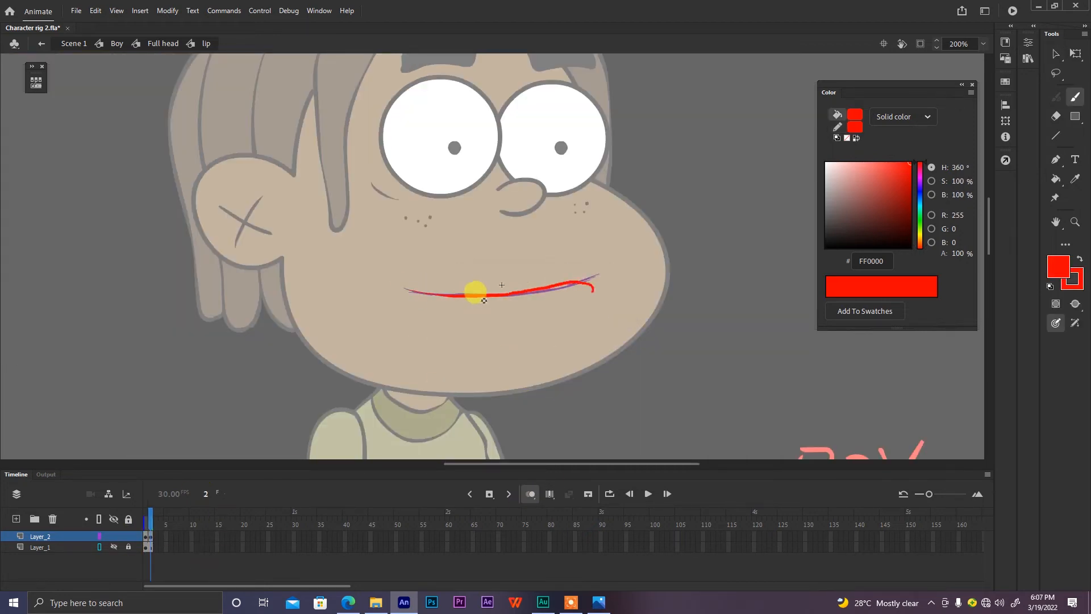
pyautogui.hotkey('ctrl', 'z')
pyautogui.hotkey('ctrl', 'z')
# Sketch red open-mouth poses on Layer_2, including a wide mouth with an upper-teeth line on frame 6.
pyautogui.moveTo(427, 295)
pyautogui.mouseDown()
pyautogui.moveTo(599, 292)
pyautogui.moveTo(537, 335)
pyautogui.moveTo(440, 335)
pyautogui.moveTo(413, 308)
pyautogui.mouseUp()
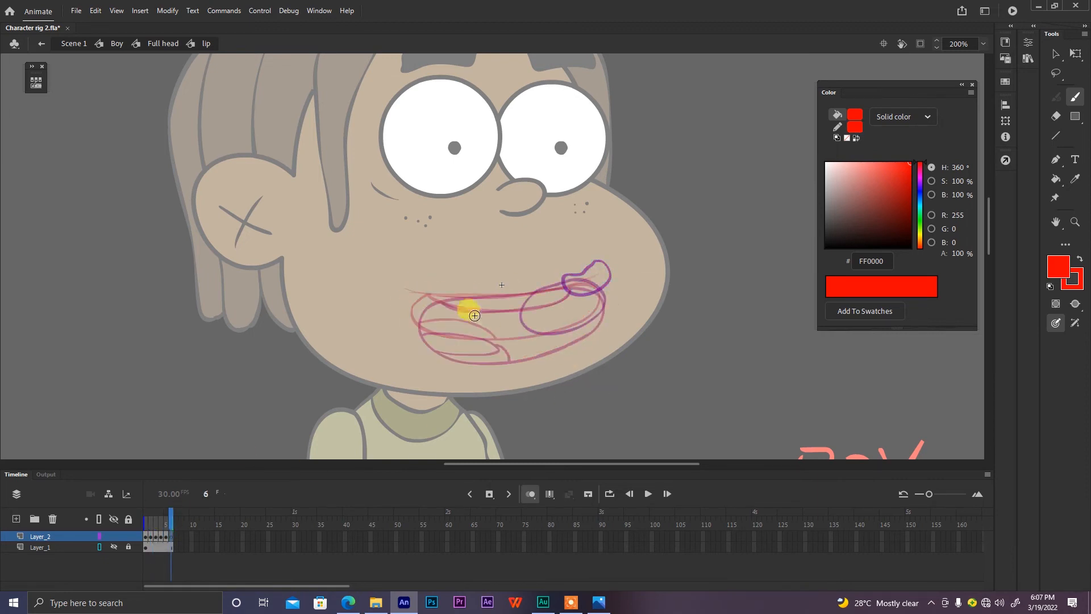
pyautogui.moveTo(413, 307)
pyautogui.mouseDown()
pyautogui.moveTo(449, 331)
pyautogui.moveTo(563, 326)
pyautogui.moveTo(599, 294)
pyautogui.moveTo(447, 296)
pyautogui.mouseUp()
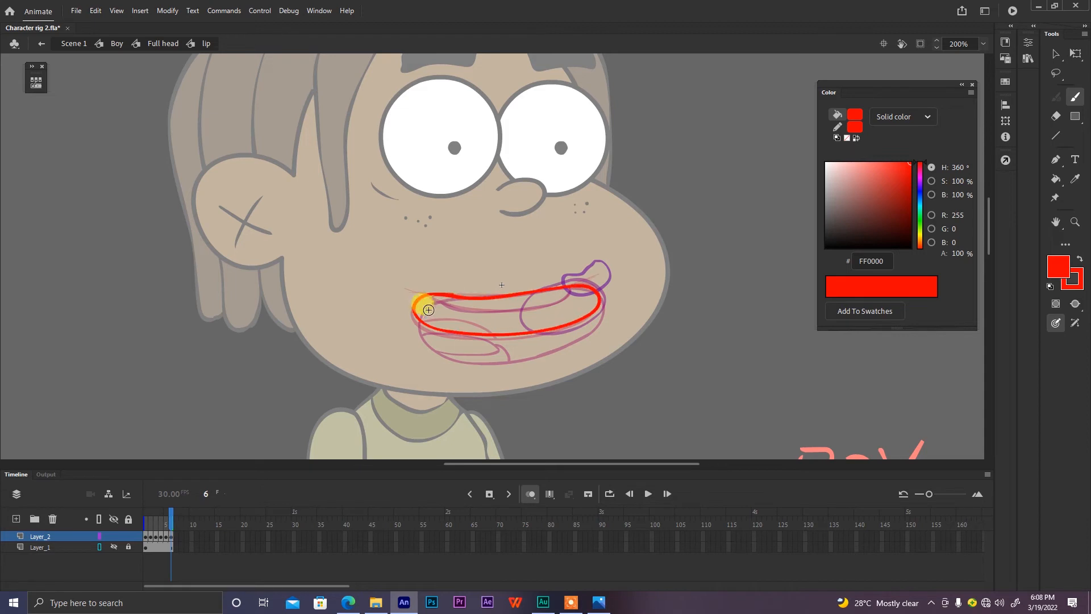
pyautogui.moveTo(607, 294)
pyautogui.mouseDown()
pyautogui.moveTo(585, 299)
pyautogui.moveTo(596, 297)
pyautogui.moveTo(567, 282)
pyautogui.mouseUp()
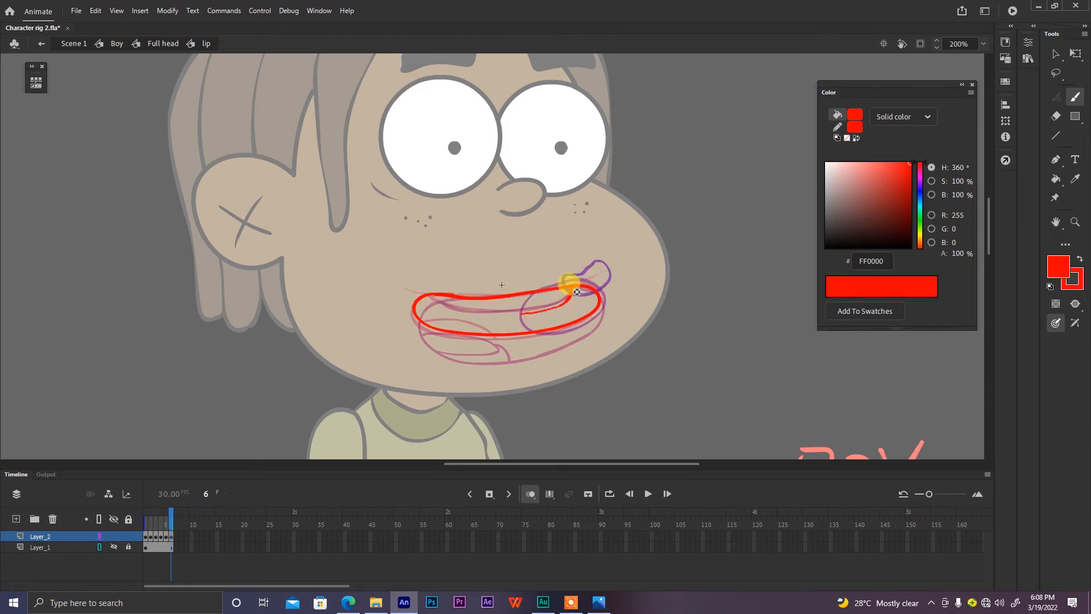
# Shorten the onion skin range to start at frame 5 and continue sketching mouth poses in new blank keyframes up to frame 11.
pyautogui.moveTo(146, 518); pyautogui.dragTo(165, 519)
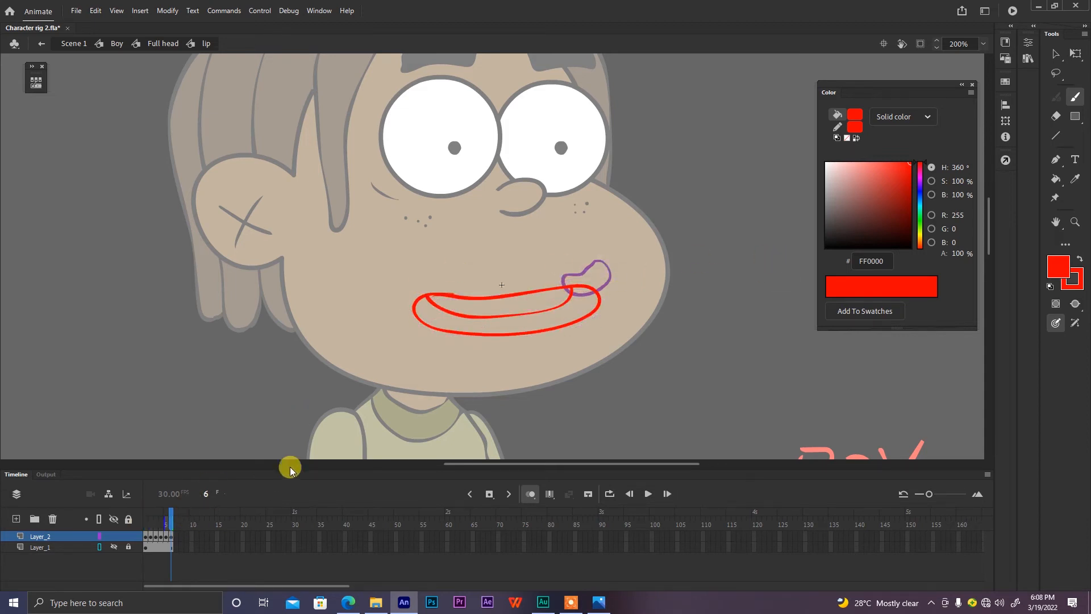
pyautogui.press('F7')
pyautogui.moveTo(577, 282)
pyautogui.mouseDown()
pyautogui.moveTo(439, 293)
pyautogui.moveTo(455, 342)
pyautogui.moveTo(574, 282)
pyautogui.moveTo(569, 292)
pyautogui.moveTo(432, 289)
pyautogui.moveTo(585, 298)
pyautogui.moveTo(466, 315)
pyautogui.moveTo(565, 285)
pyautogui.moveTo(429, 321)
pyautogui.moveTo(518, 332)
pyautogui.moveTo(523, 292)
pyautogui.moveTo(414, 304)
pyautogui.moveTo(546, 338)
pyautogui.moveTo(574, 290)
pyautogui.moveTo(429, 319)
pyautogui.mouseUp()
pyautogui.press('F7')
pyautogui.press('F7')
pyautogui.press('F7')
pyautogui.press('F7')
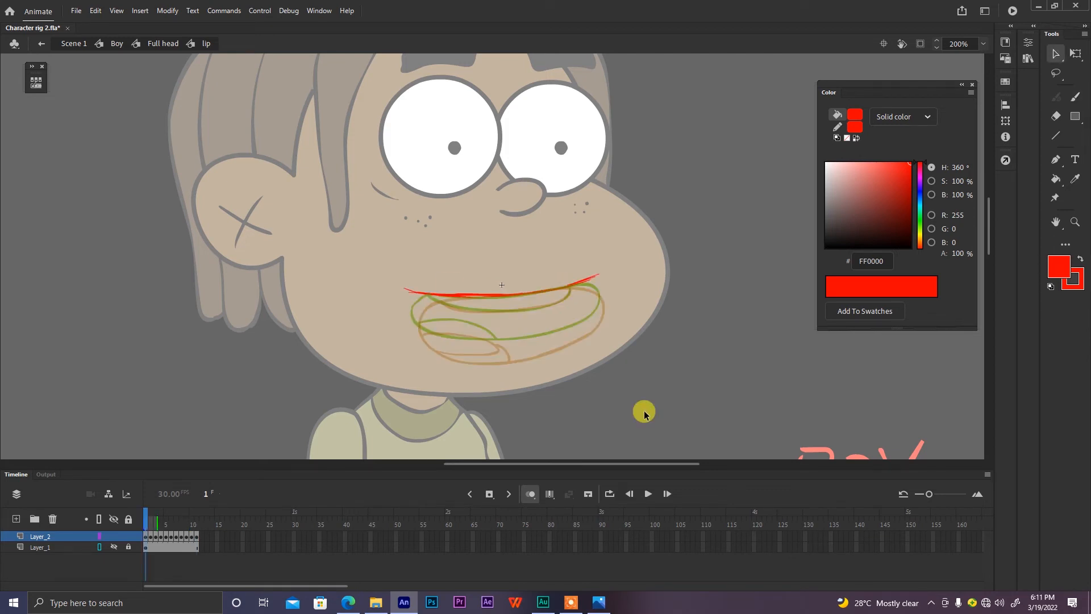
# Turn off onion skinning, move Layer_2 below Layer_1 as a locked outline reference, and show Layer_1 again in full colour.
pyautogui.click(531, 494)
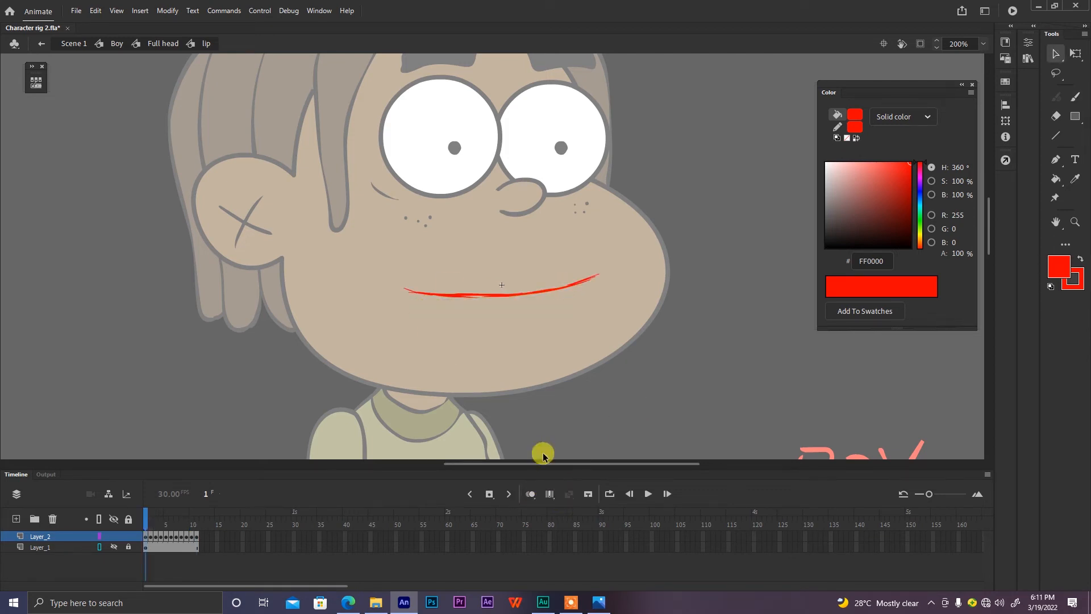
pyautogui.moveTo(67, 537); pyautogui.dragTo(71, 554)
pyautogui.click(102, 547)
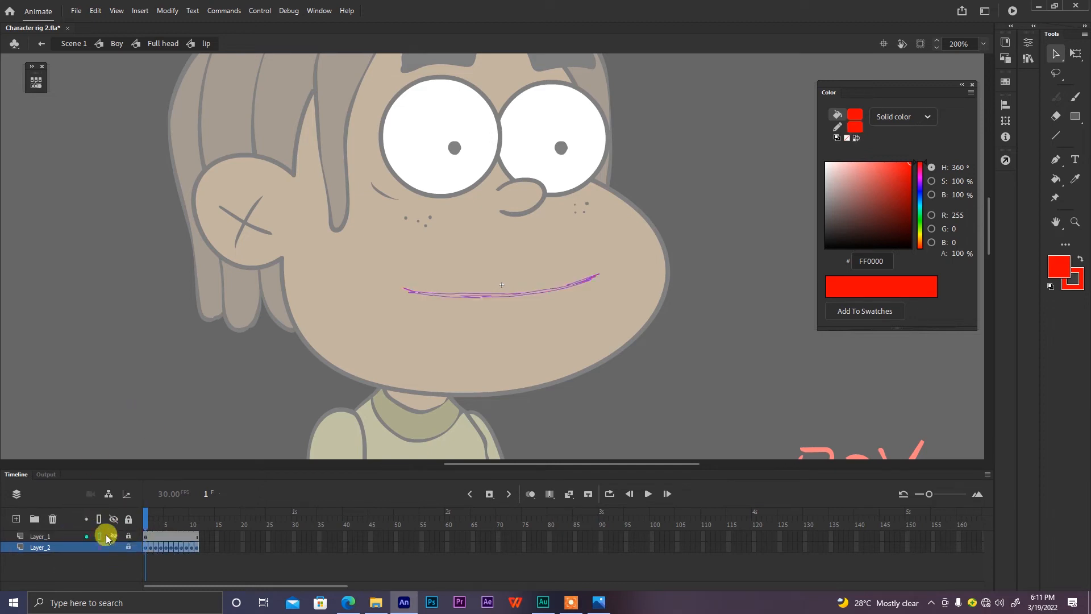
pyautogui.click(115, 536)
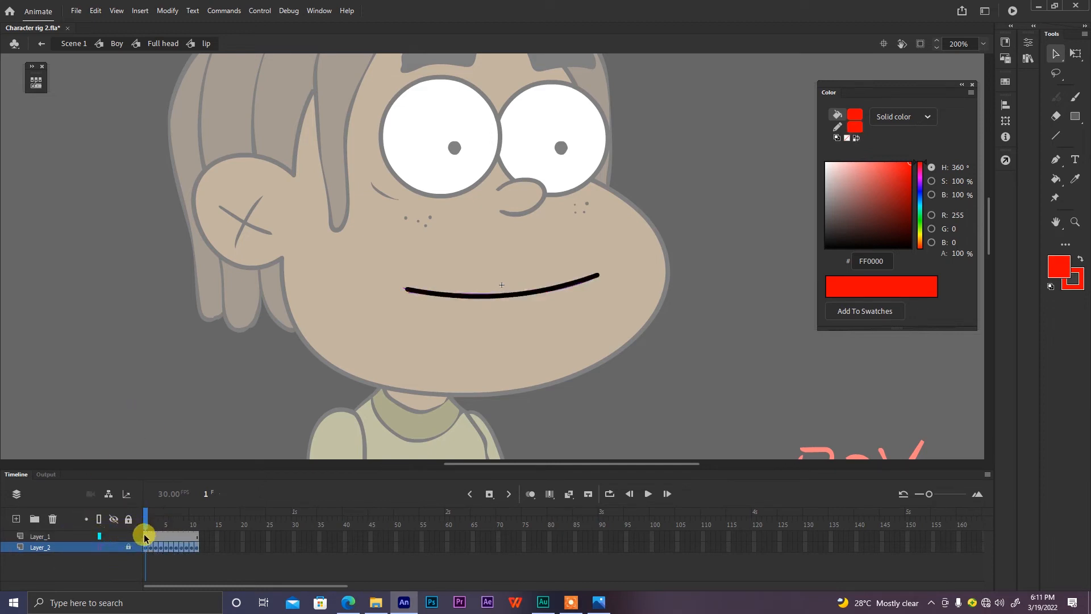
# Step through the frames from frame 1 to review the outlined mouth sketches beneath the black lip line.
pyautogui.click(145, 536)
pyautogui.click(148, 526)
pyautogui.press('.')
pyautogui.press('.')
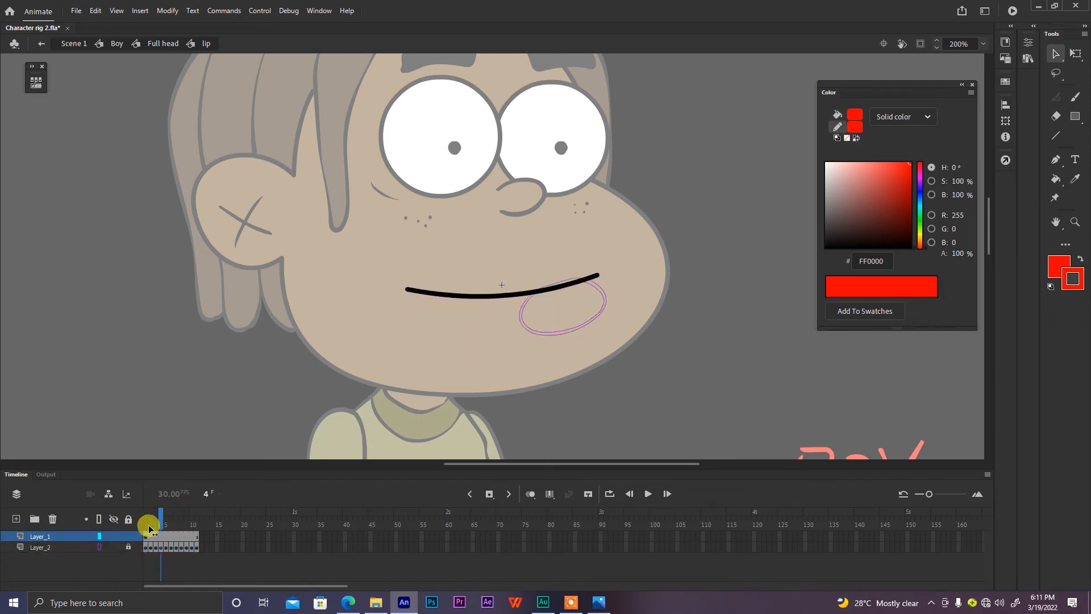
pyautogui.press('.')
pyautogui.press('.')
pyautogui.press('.')
pyautogui.press('.')
pyautogui.press('.')
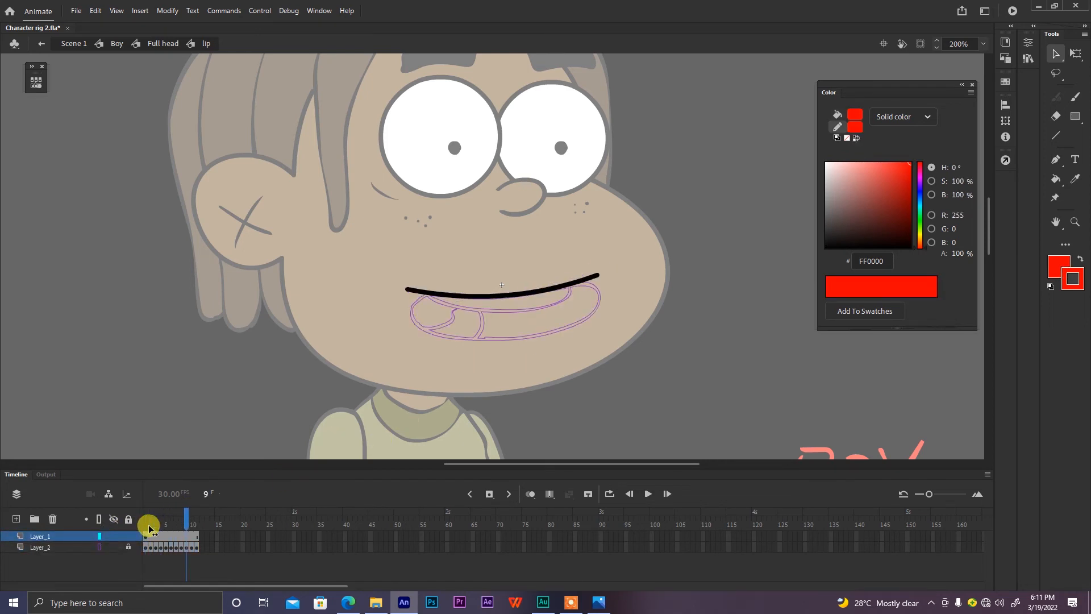
pyautogui.press('.')
pyautogui.press('.')
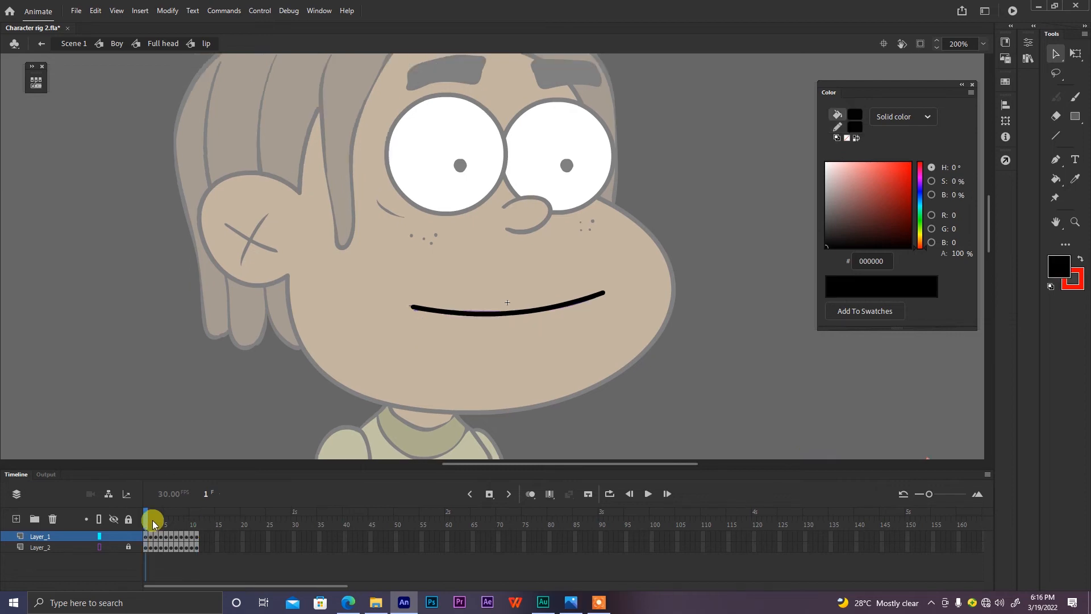
# Step frame by frame through the finished coloured mouth poses on Layer_1, from frame 1 to frame 11.
pyautogui.click(148, 522)
pyautogui.press('.')
pyautogui.press('.')
pyautogui.press('.')
pyautogui.press('.')
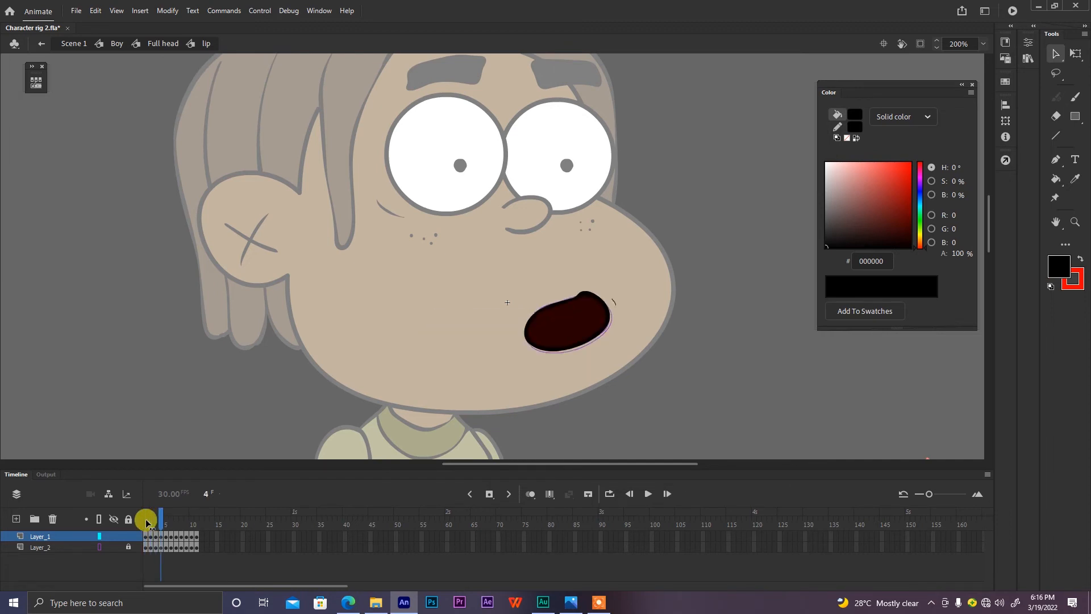
pyautogui.press('.')
pyautogui.press('.')
pyautogui.press('.')
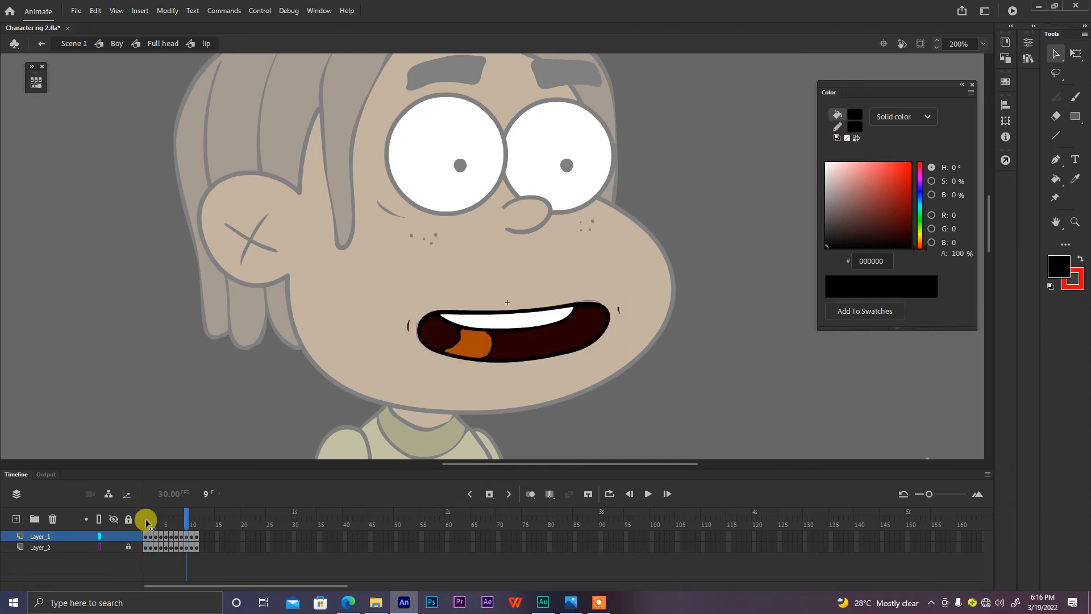
pyautogui.moveTo(197, 521)
pyautogui.mouseDown()
pyautogui.moveTo(150, 516)
pyautogui.moveTo(209, 526)
pyautogui.moveTo(146, 519)
pyautogui.moveTo(197, 519)
pyautogui.mouseUp()
pyautogui.press('.')
pyautogui.press('.')
pyautogui.press('.')
pyautogui.press('.')
pyautogui.press('.')
pyautogui.press('.')
pyautogui.press('.')
pyautogui.press('.')
pyautogui.press('.')
pyautogui.press('.')
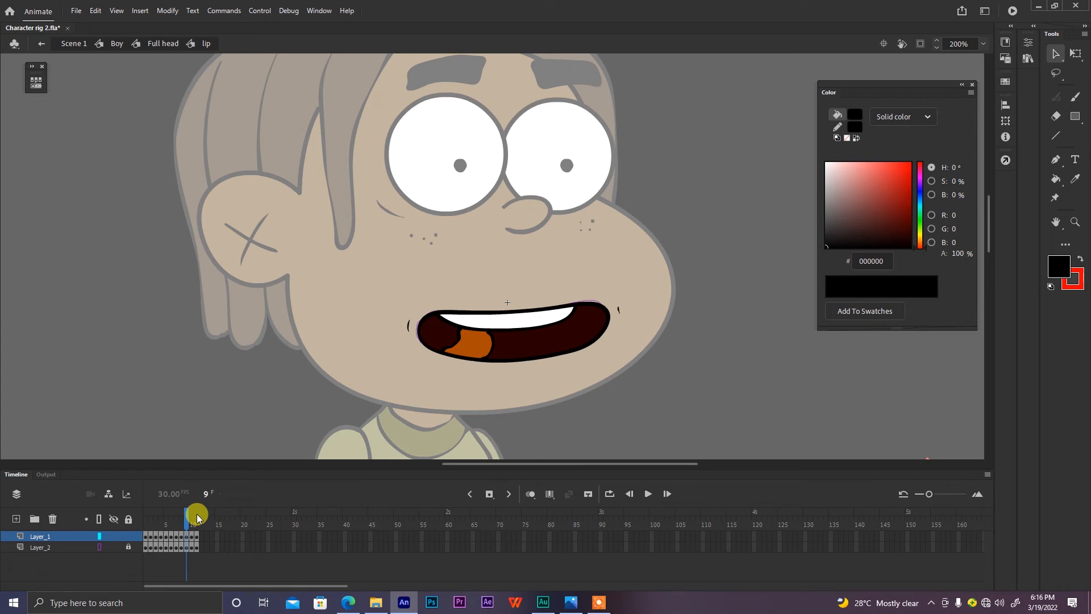
# Play the mouth poses from the first frame and step back to frame 4 to check them.
pyautogui.moveTo(197, 518); pyautogui.dragTo(149, 520)
pyautogui.press('Return')
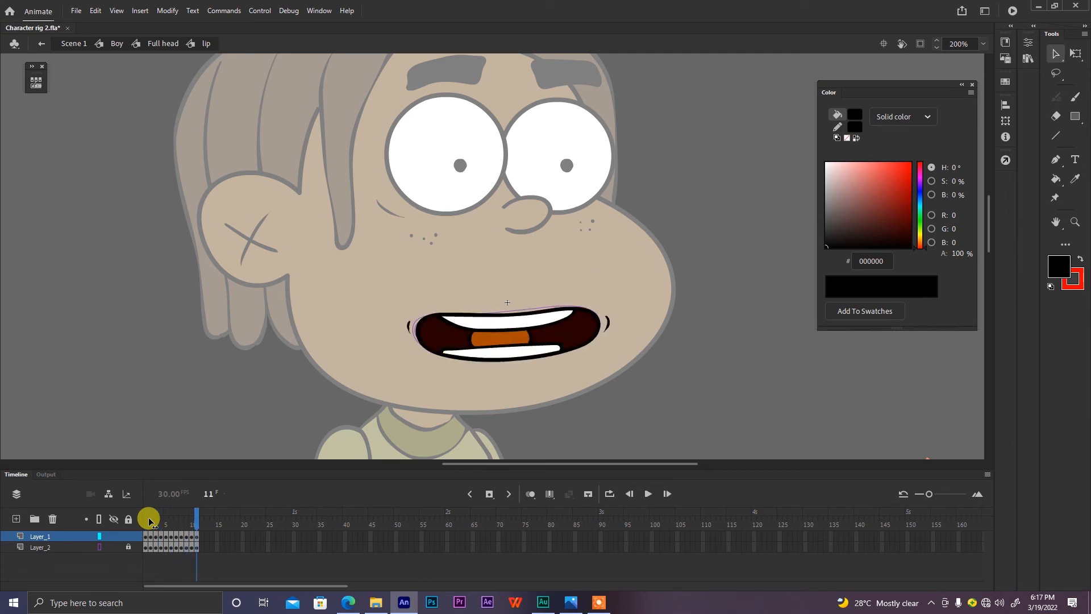
pyautogui.press(',')
pyautogui.press(',')
pyautogui.press(',')
pyautogui.press(',')
pyautogui.press(',')
pyautogui.press(',')
pyautogui.press(',')
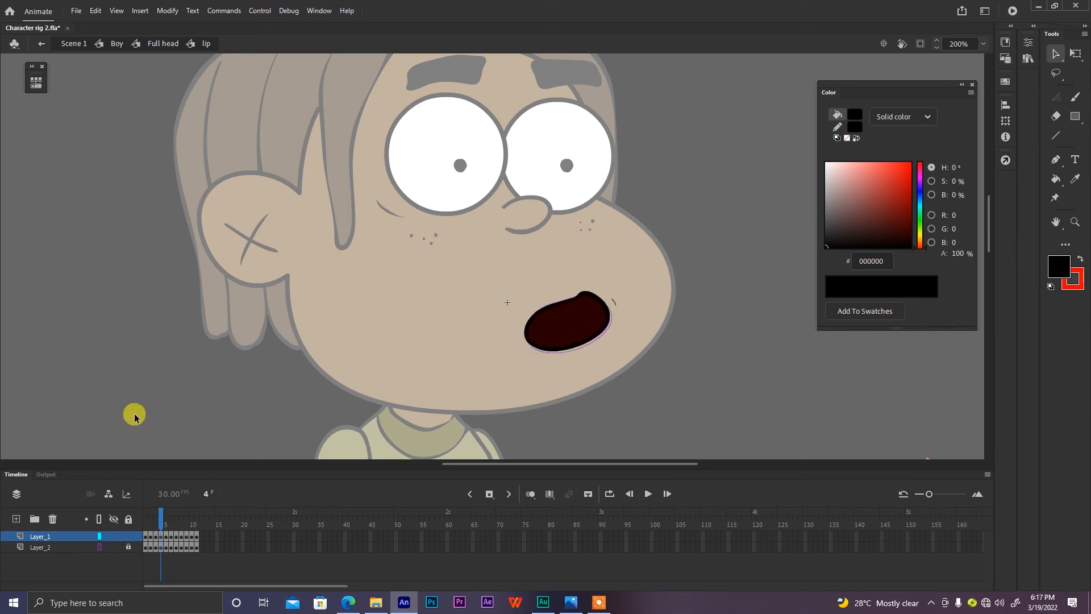
# Turn Layer_2 into a guide layer and go back to the Full head symbol.
pyautogui.rightClick(59, 548)
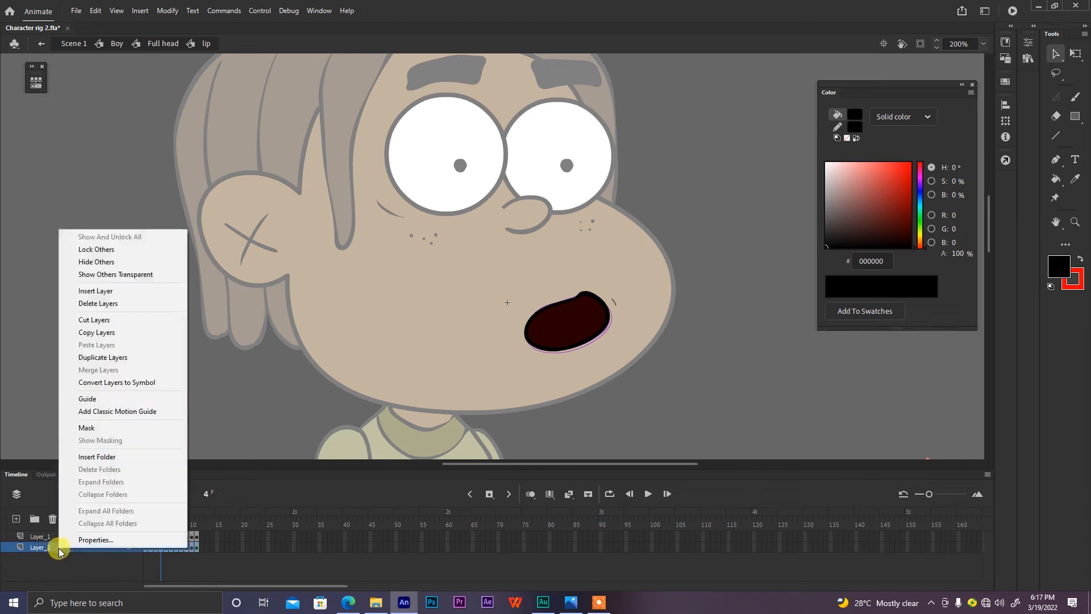
pyautogui.click(110, 404)
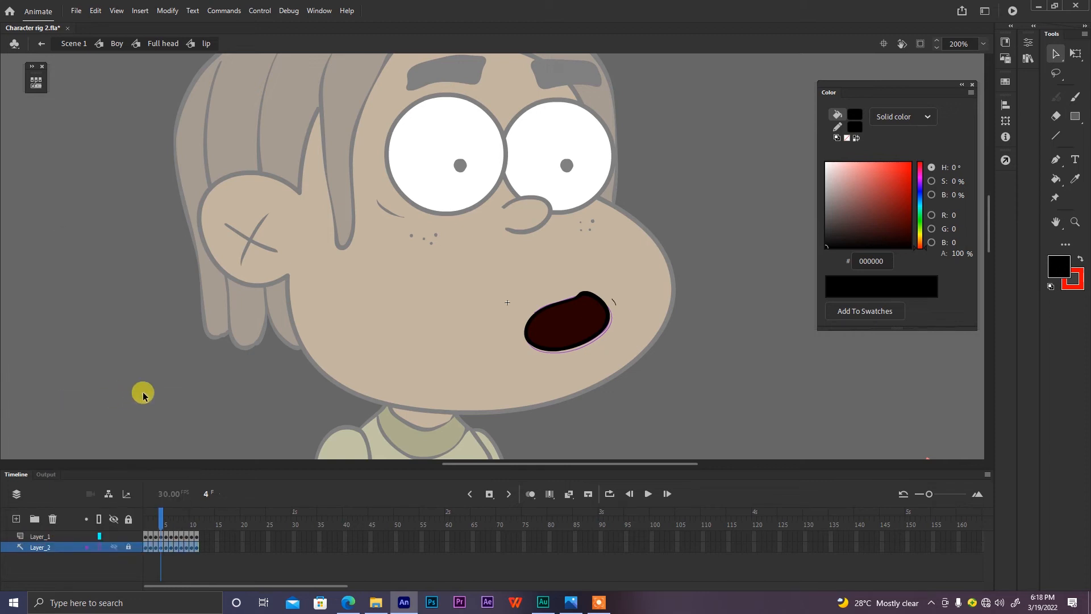
pyautogui.click(169, 44)
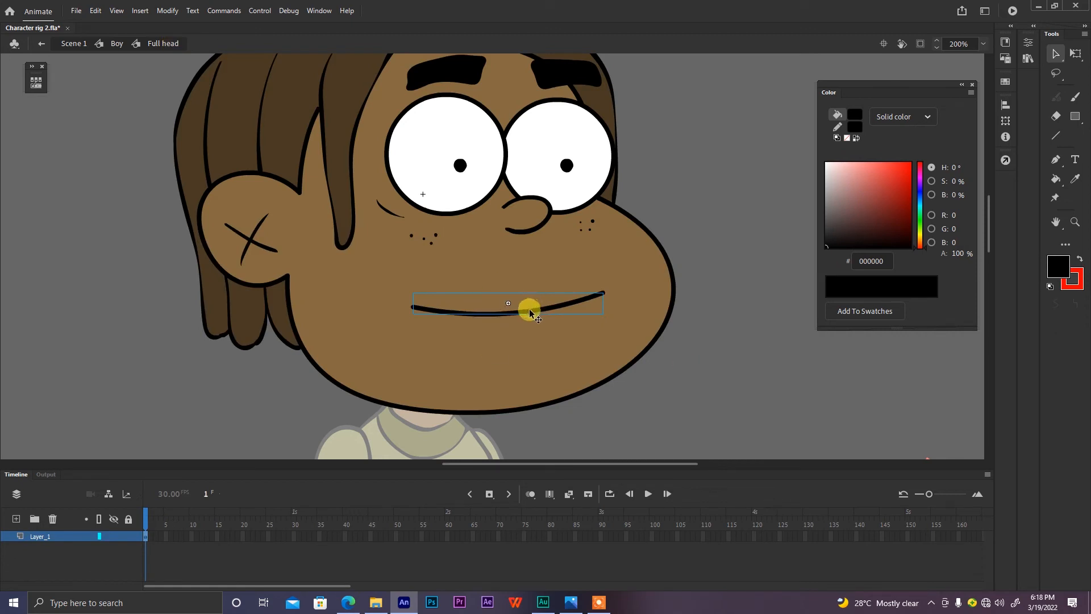
pyautogui.hotkey('ctrl', '-')
pyautogui.click(651, 387)
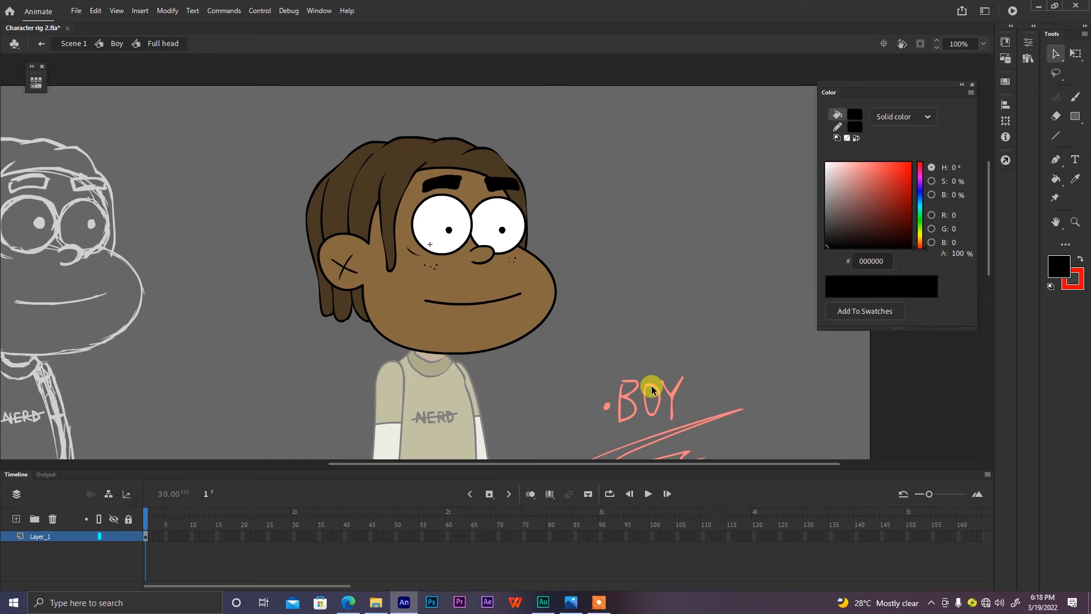
# Open the Frame Picker and arrange it beside the boy's head so the whole face is in view.
pyautogui.click(319, 10)
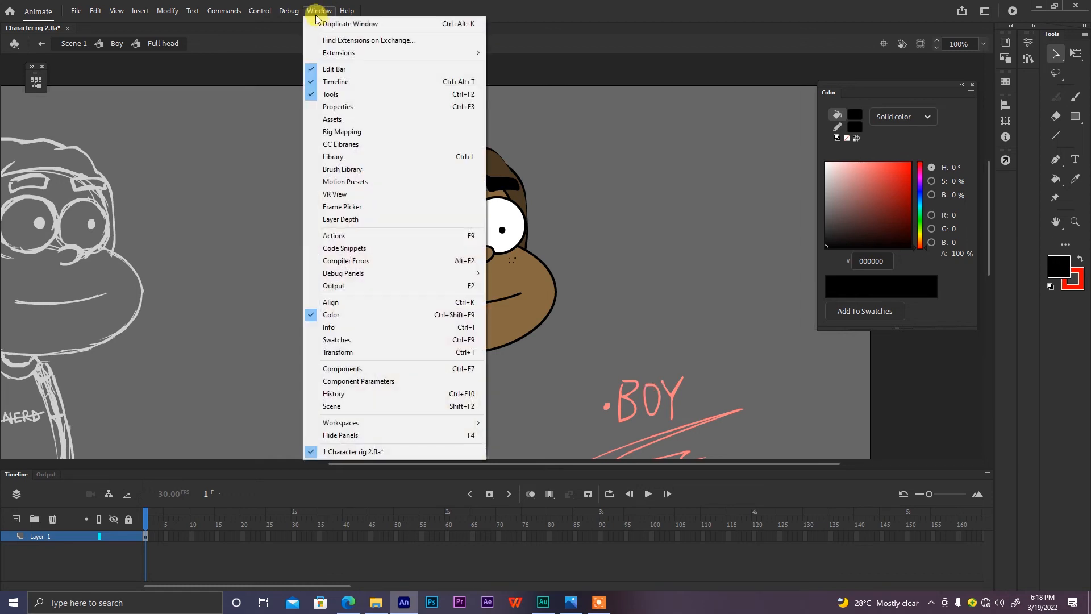
pyautogui.moveTo(304, 10)
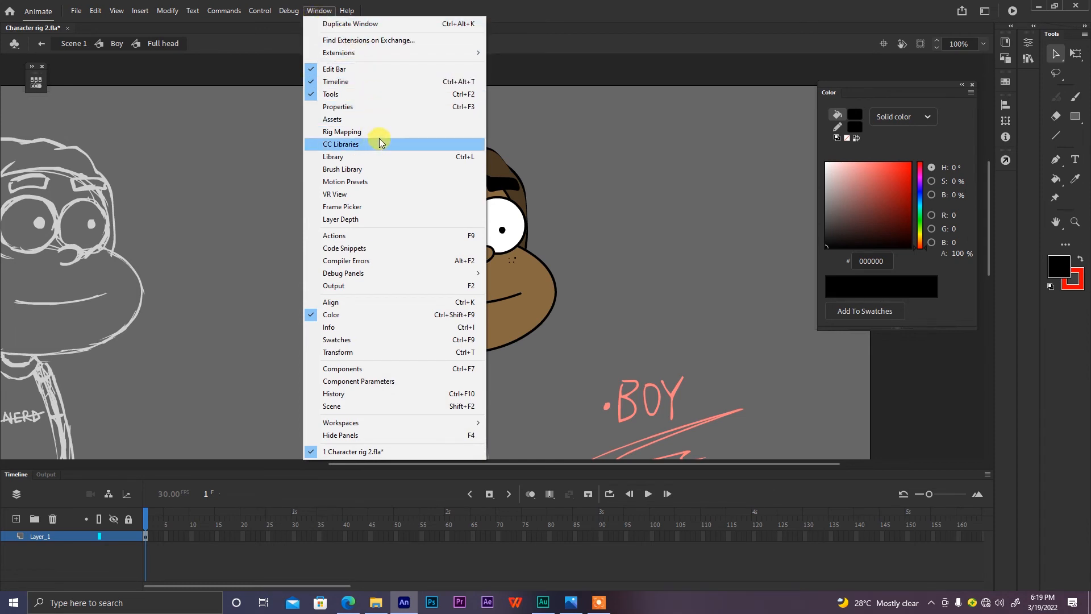
pyautogui.click(370, 206)
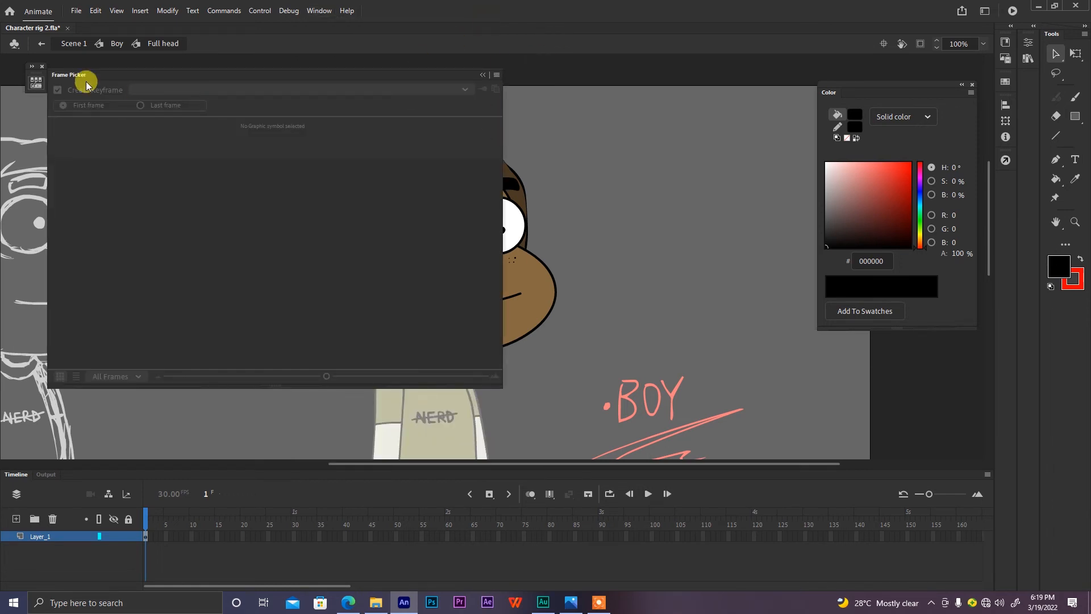
pyautogui.moveTo(85, 78); pyautogui.dragTo(33, 66)
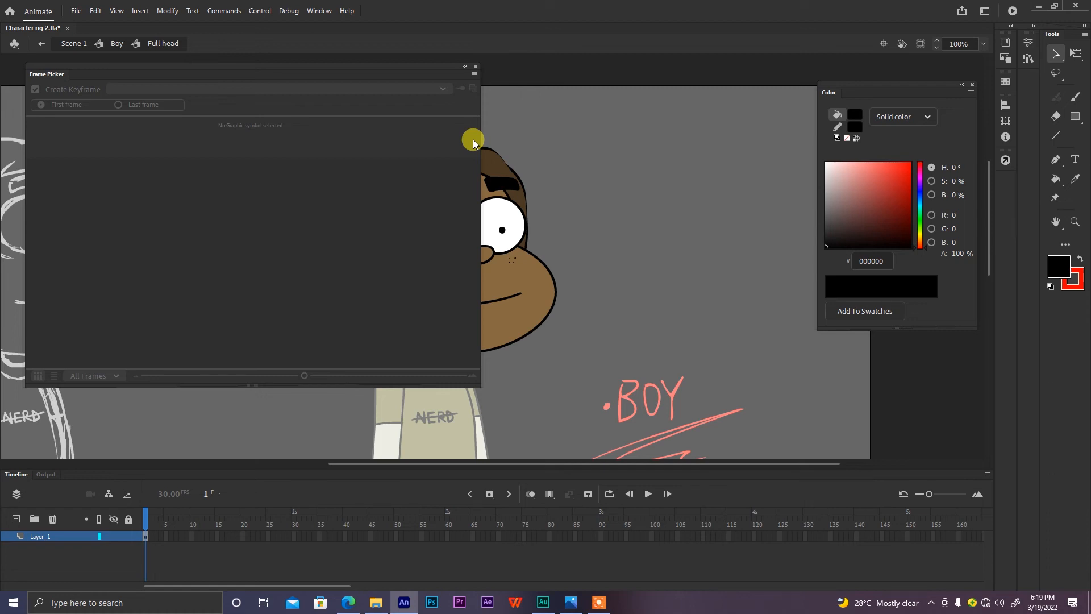
pyautogui.moveTo(589, 235); pyautogui.dragTo(762, 233)
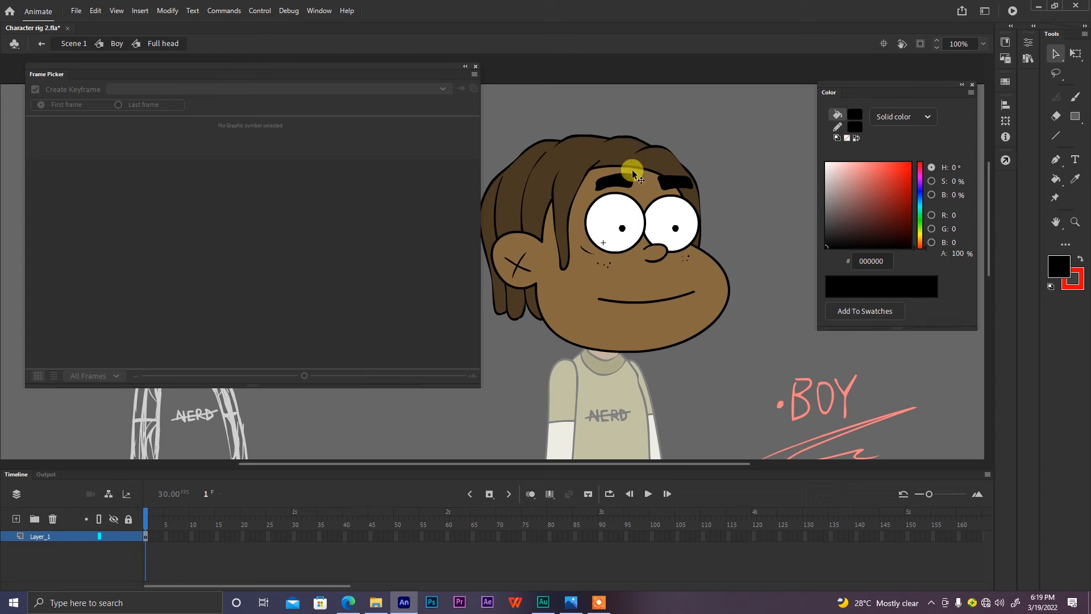
# Set the eyebrows symbol's playback mode to Single Frame in the Frame Picker.
pyautogui.click(619, 179)
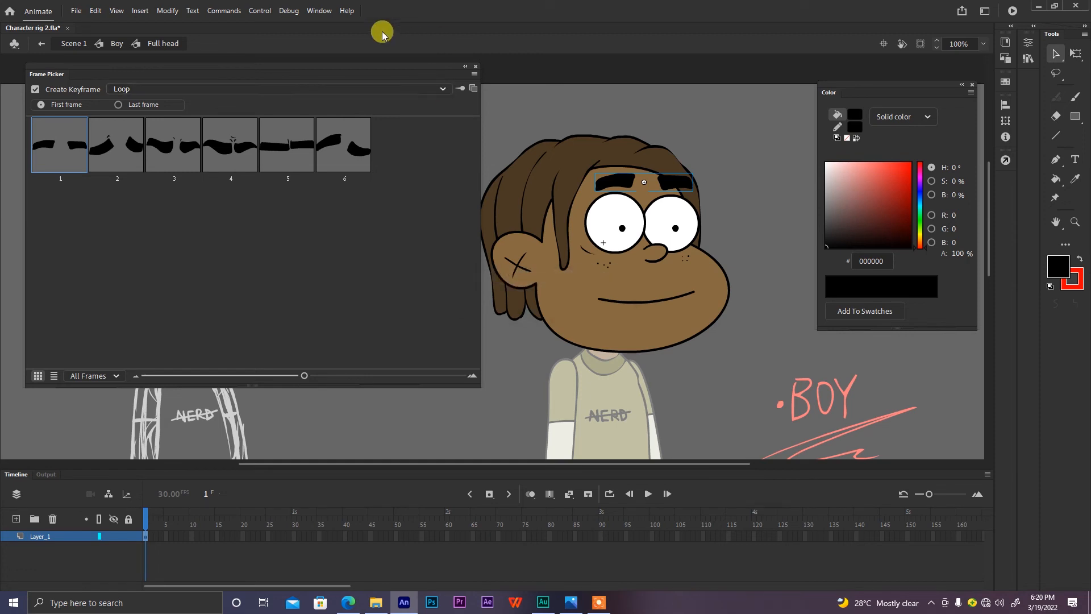
pyautogui.click(430, 91)
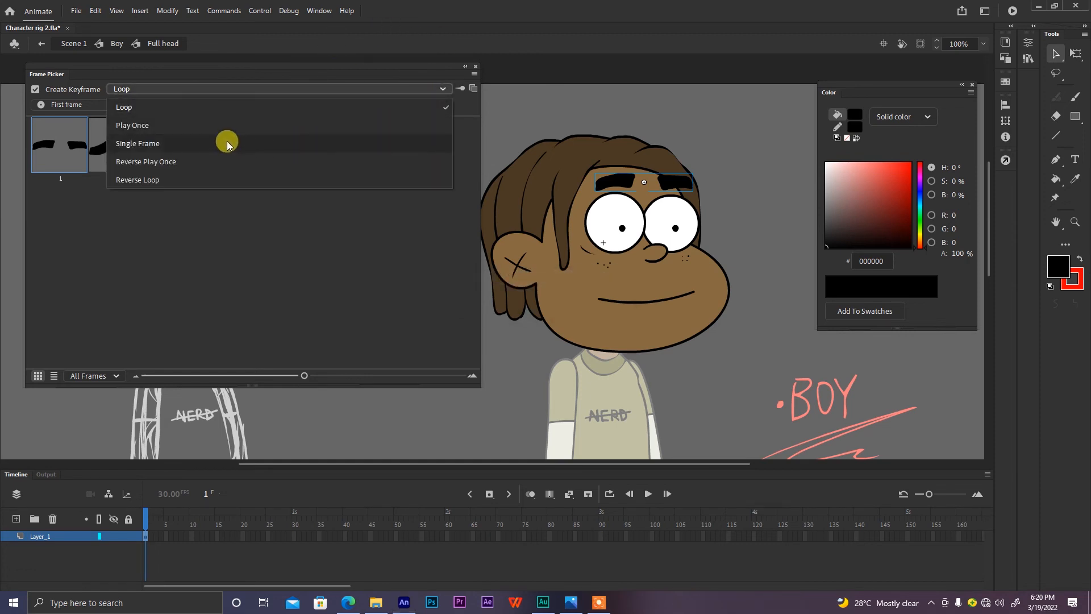
pyautogui.click(193, 147)
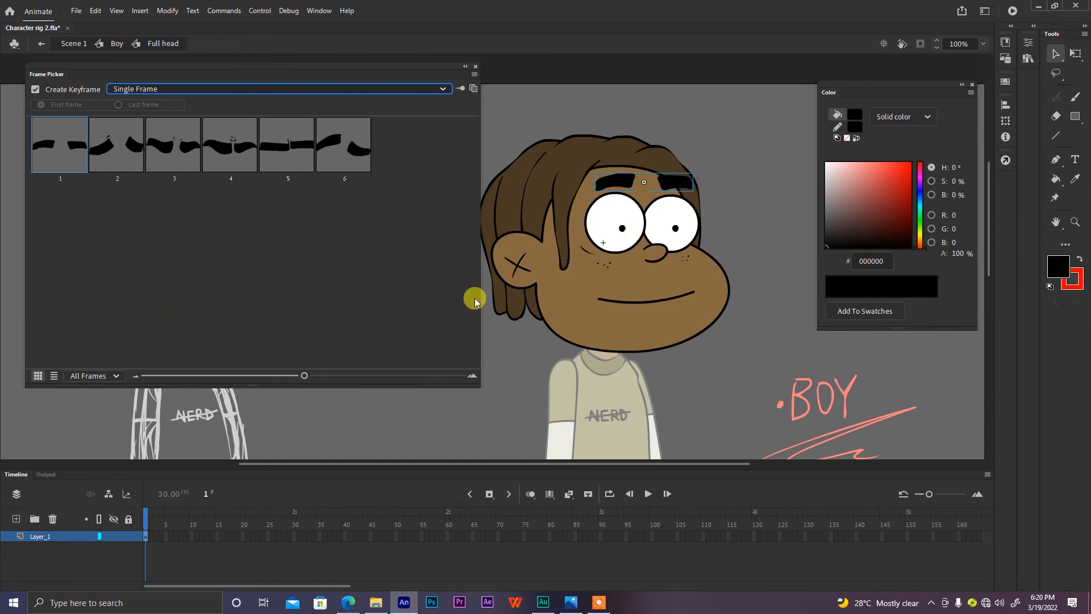
# Try eyebrow poses 2 to 5 in order and finish by applying pose 6 to the character.
pyautogui.click(120, 157)
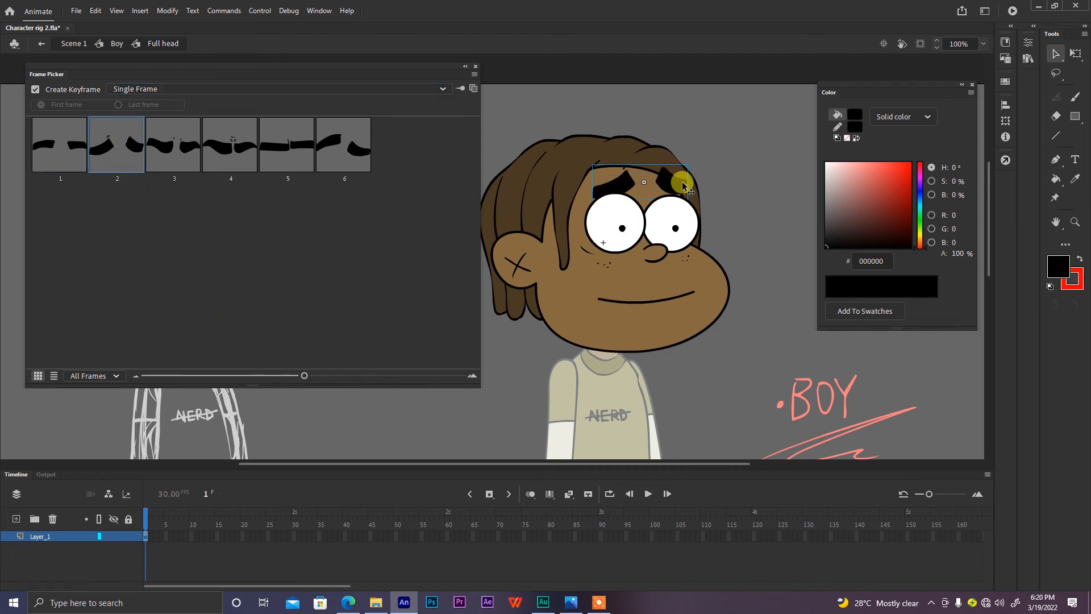
pyautogui.click(179, 156)
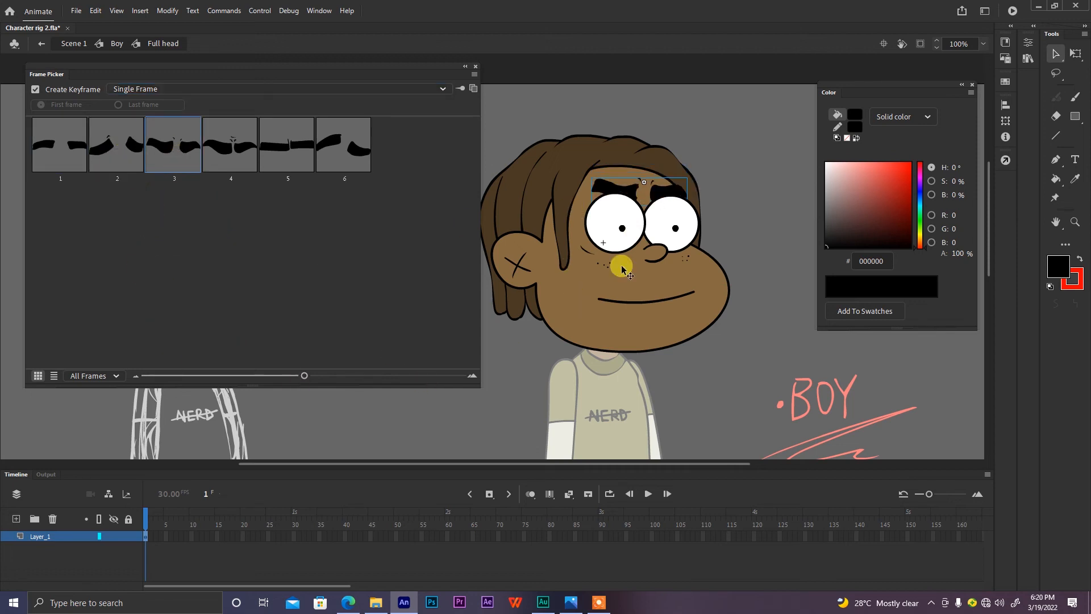
pyautogui.click(237, 154)
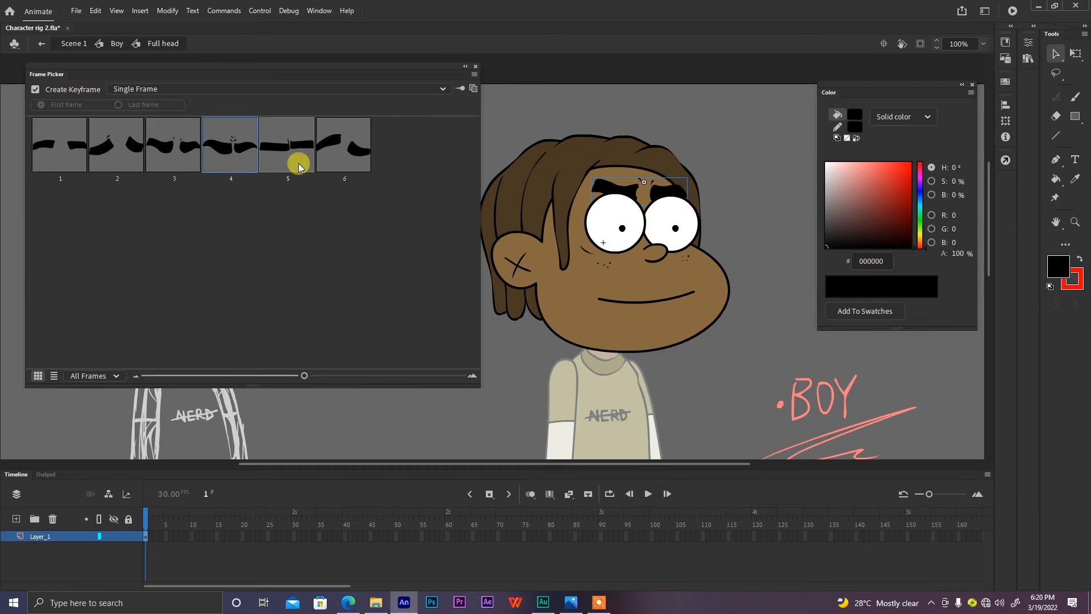
pyautogui.click(300, 163)
pyautogui.click(340, 167)
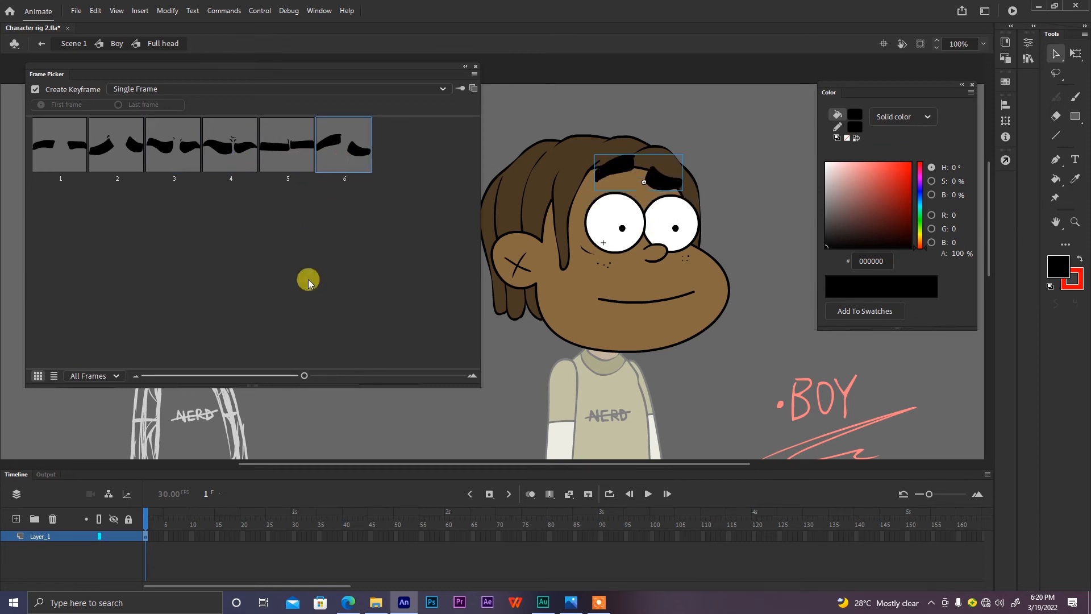
# Apply eyebrow pose 5 and bring the eyebrows symbol to the front, above the eyes.
pyautogui.click(275, 161)
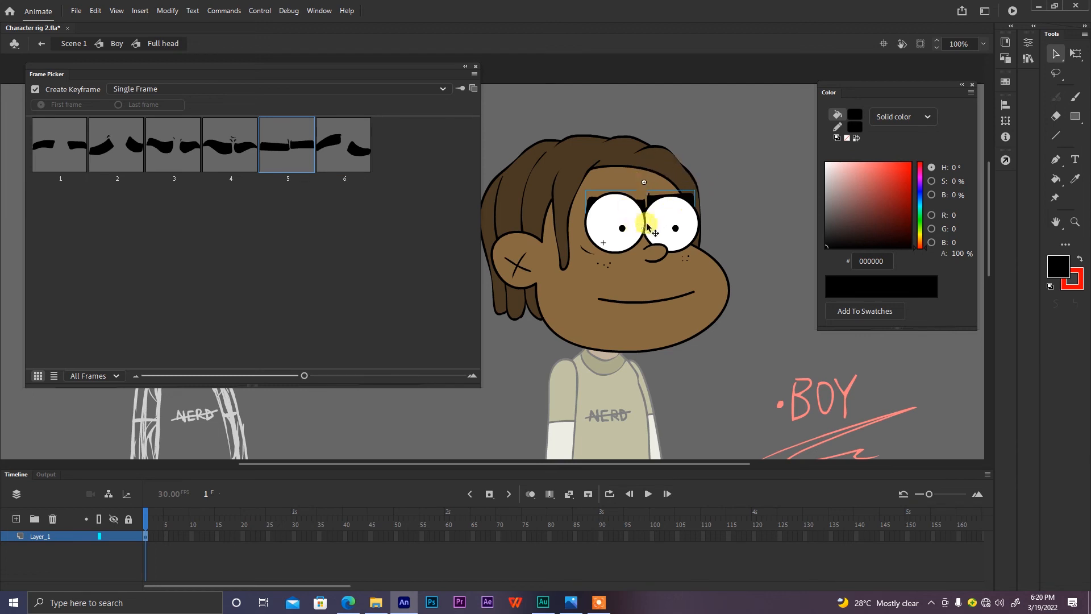
pyautogui.rightClick(690, 199)
pyautogui.rightClick(686, 198)
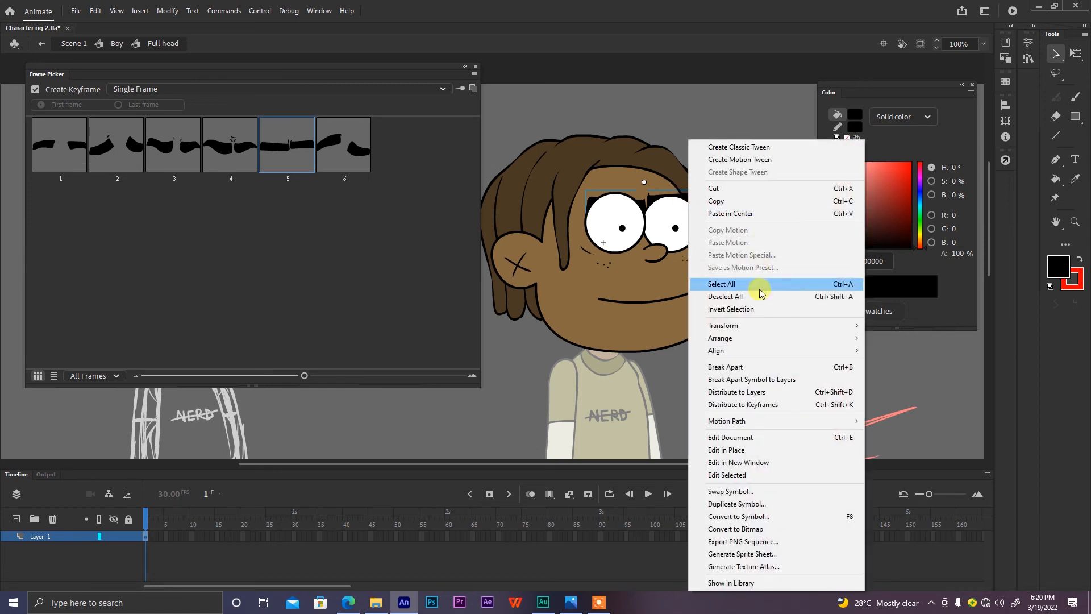
pyautogui.moveTo(733, 339)
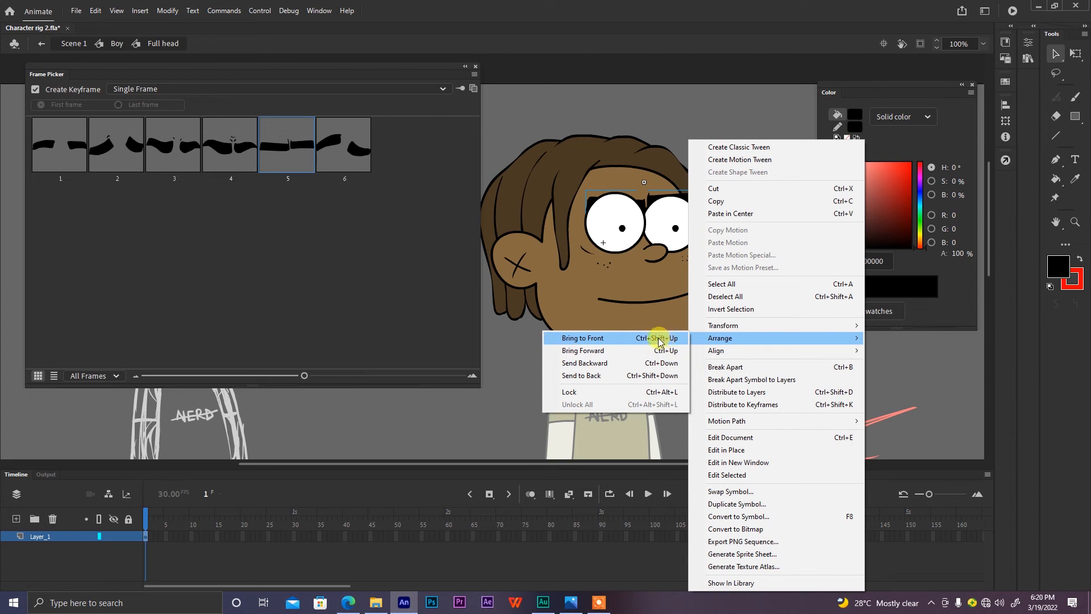
pyautogui.click(675, 342)
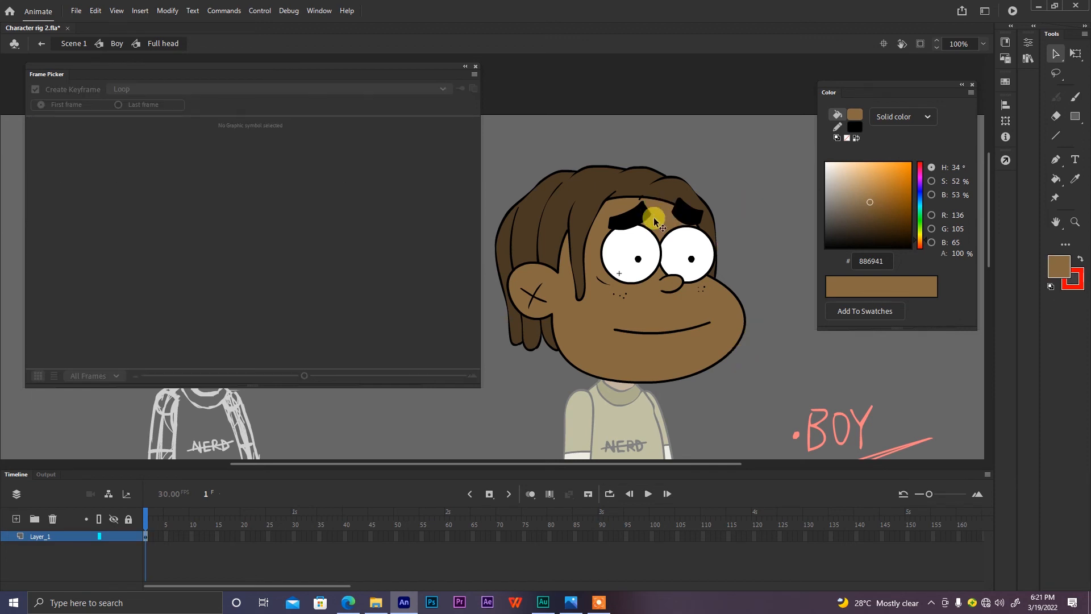
# Set the eyelids symbol's playback mode to Single Frame in the Frame Picker.
pyautogui.click(658, 229)
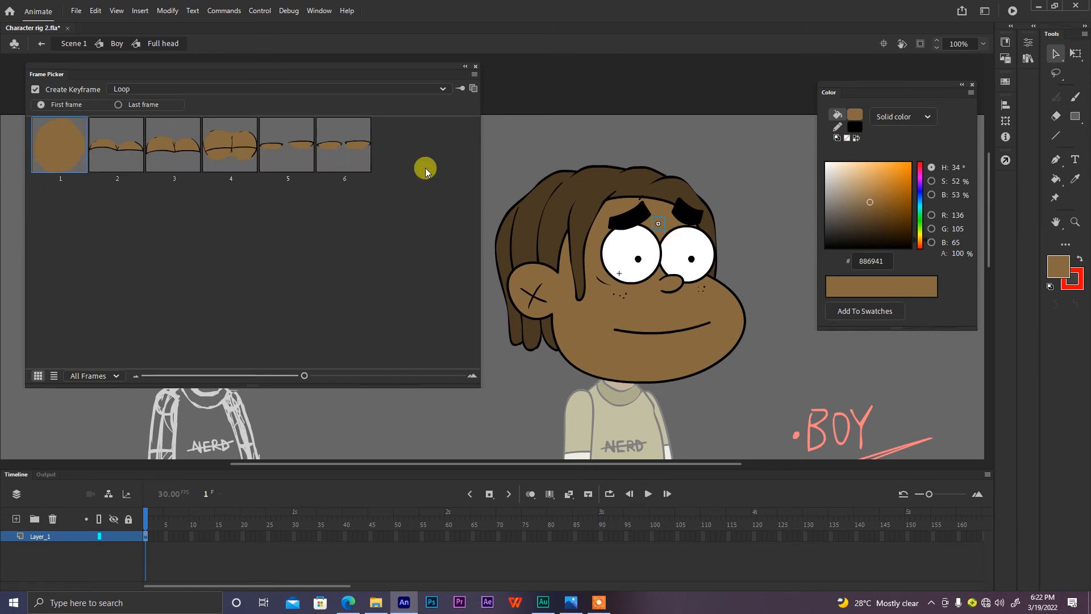
pyautogui.click(169, 88)
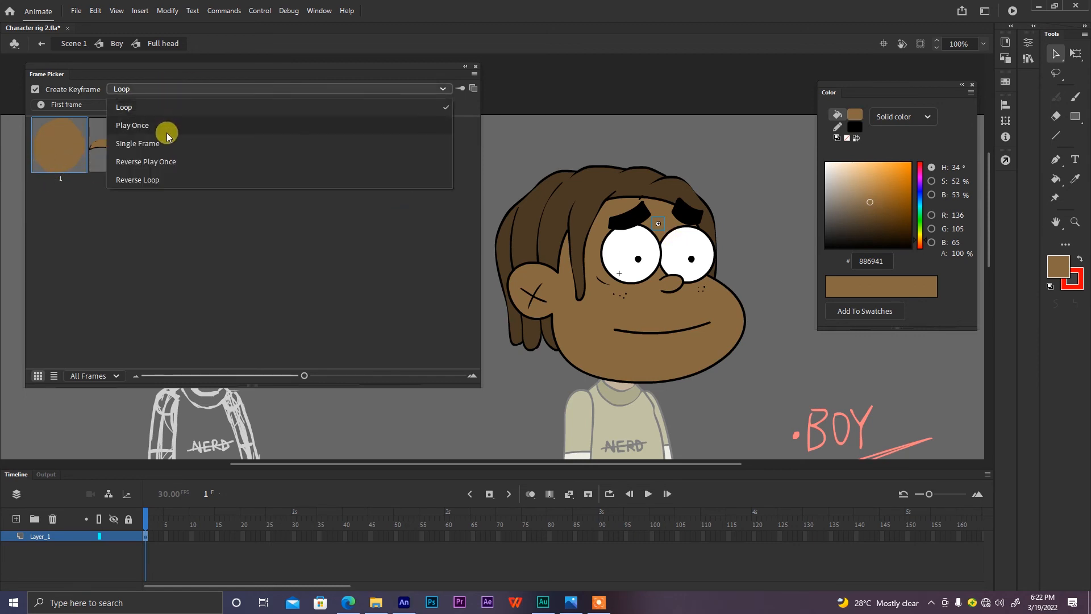
pyautogui.click(164, 143)
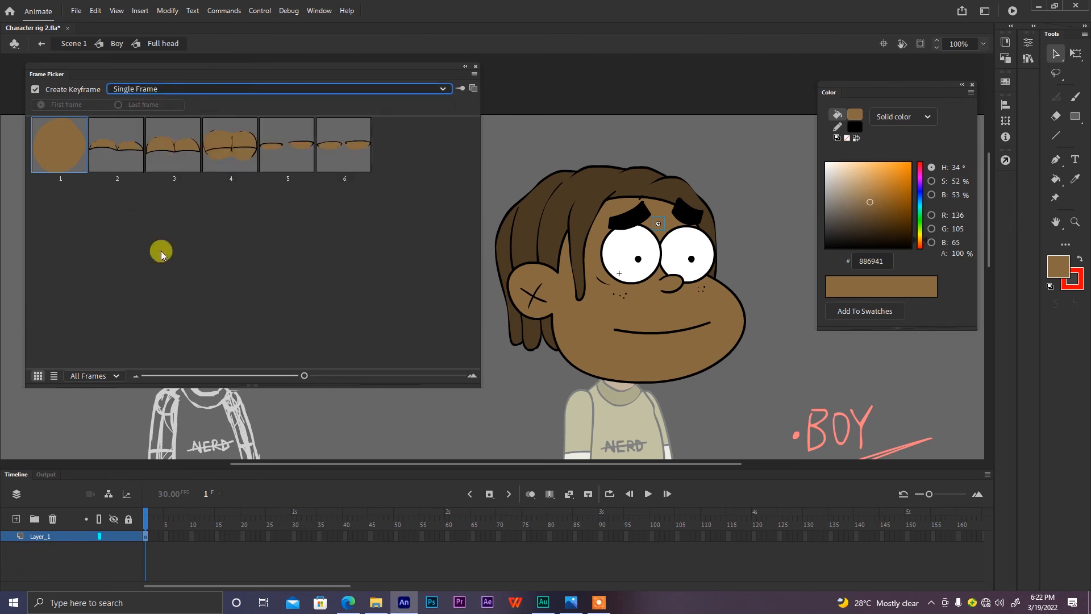
# Try eyelid poses 2 to 5 in order and go back to the closed-eye pose 4.
pyautogui.click(111, 160)
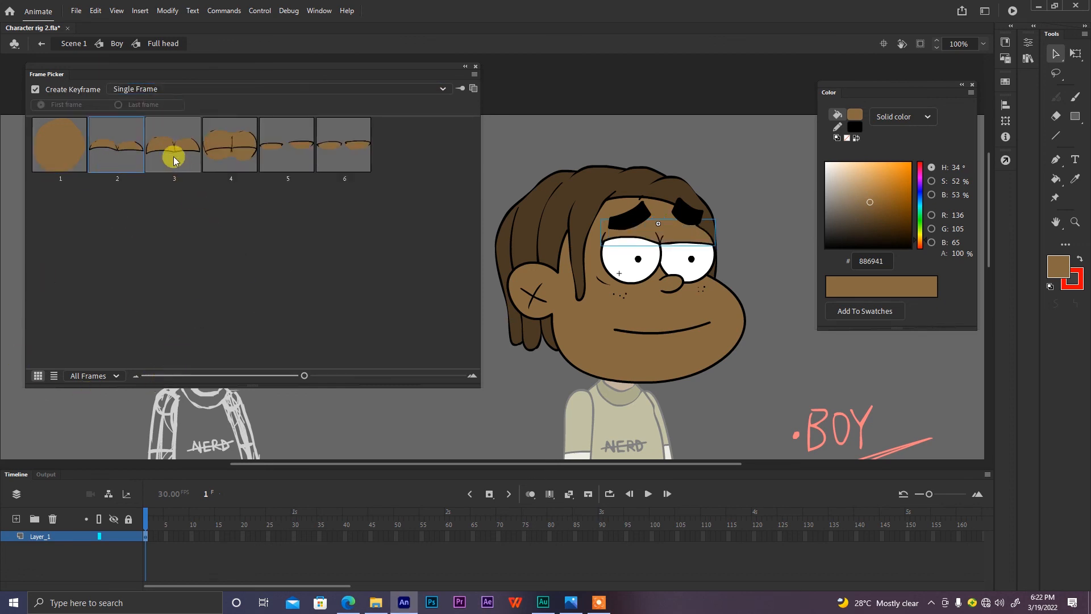
pyautogui.click(174, 153)
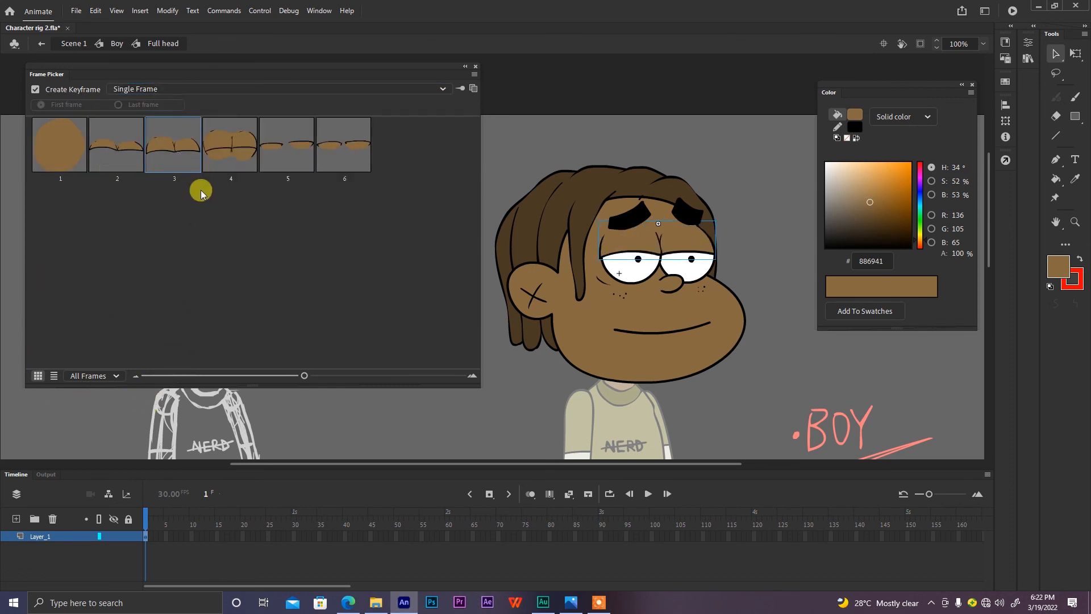
pyautogui.click(229, 149)
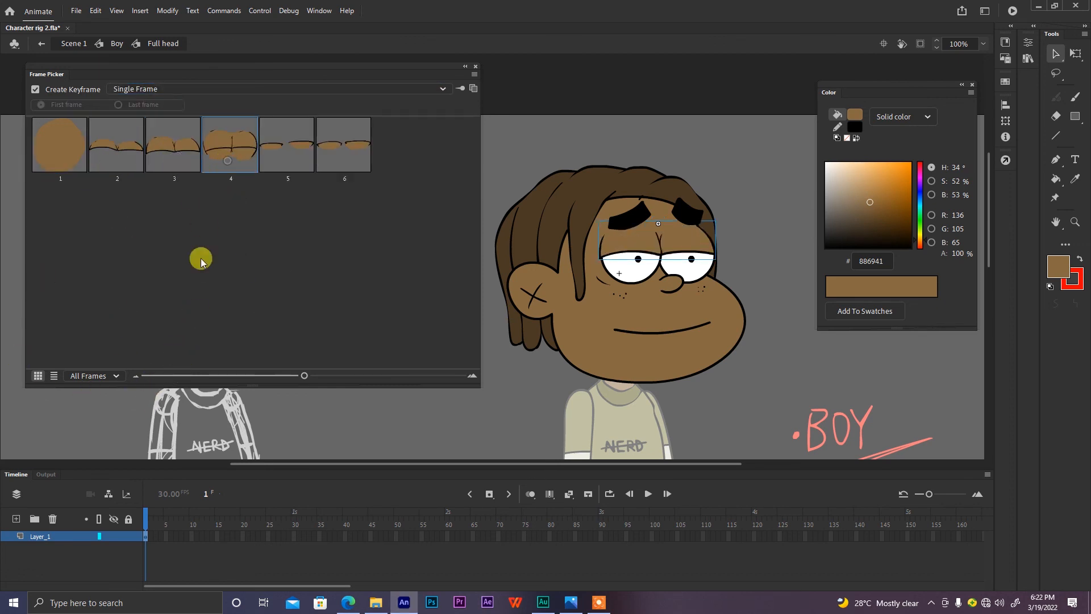
pyautogui.click(292, 157)
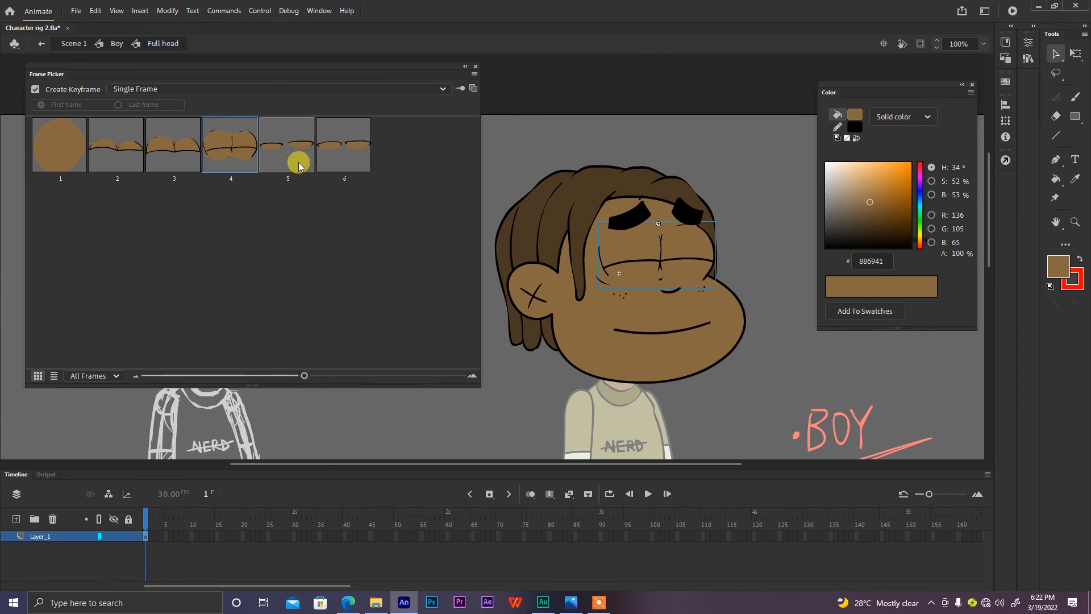
pyautogui.click(223, 149)
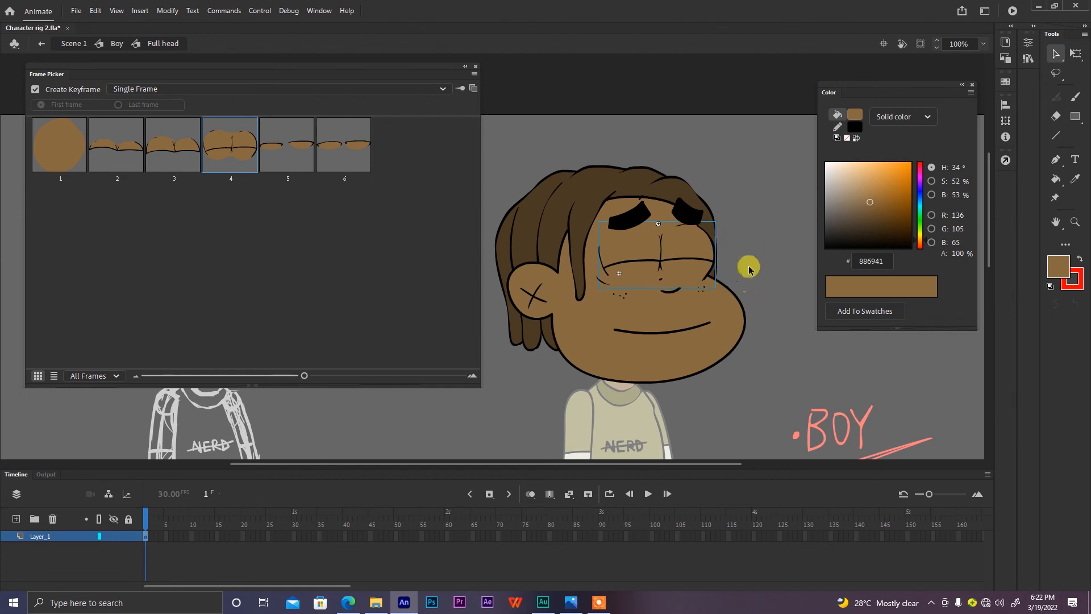
# Bring the nose symbol to the front so it sits above the closed eyelids.
pyautogui.click(739, 257)
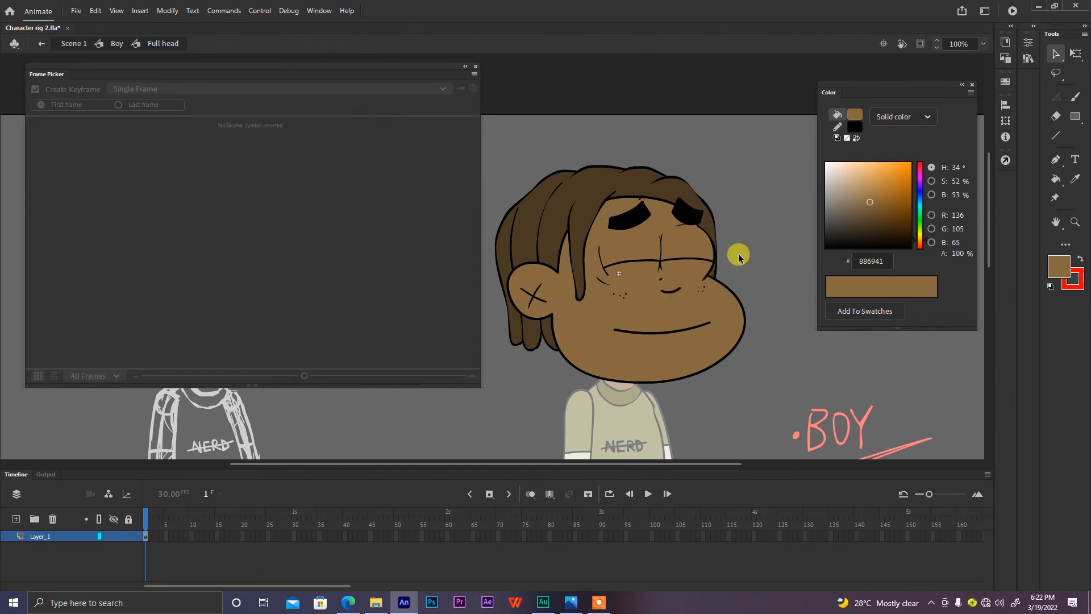
pyautogui.rightClick(665, 287)
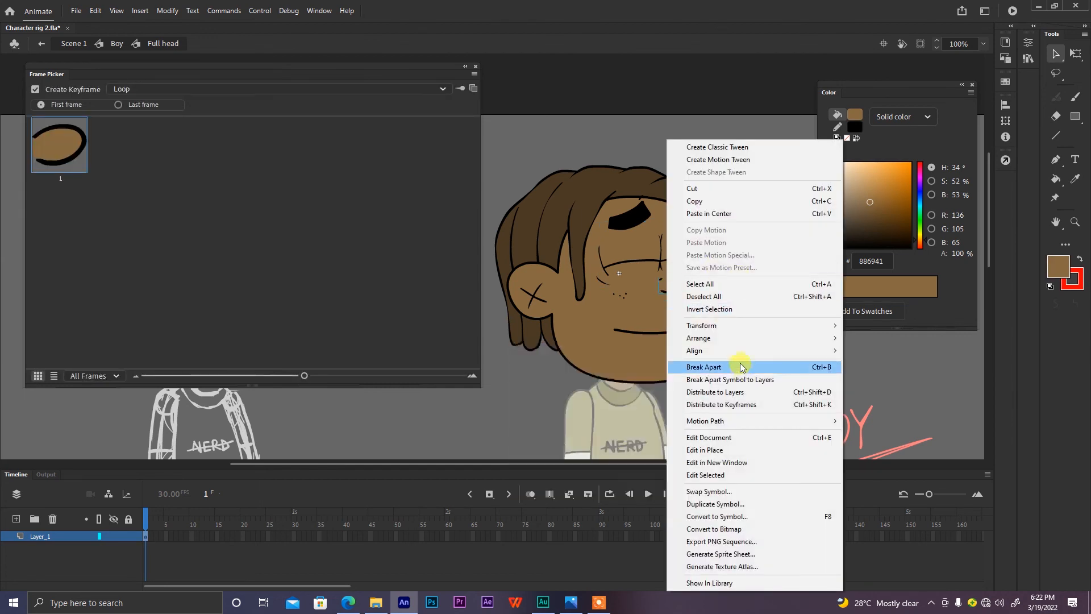
pyautogui.moveTo(728, 339)
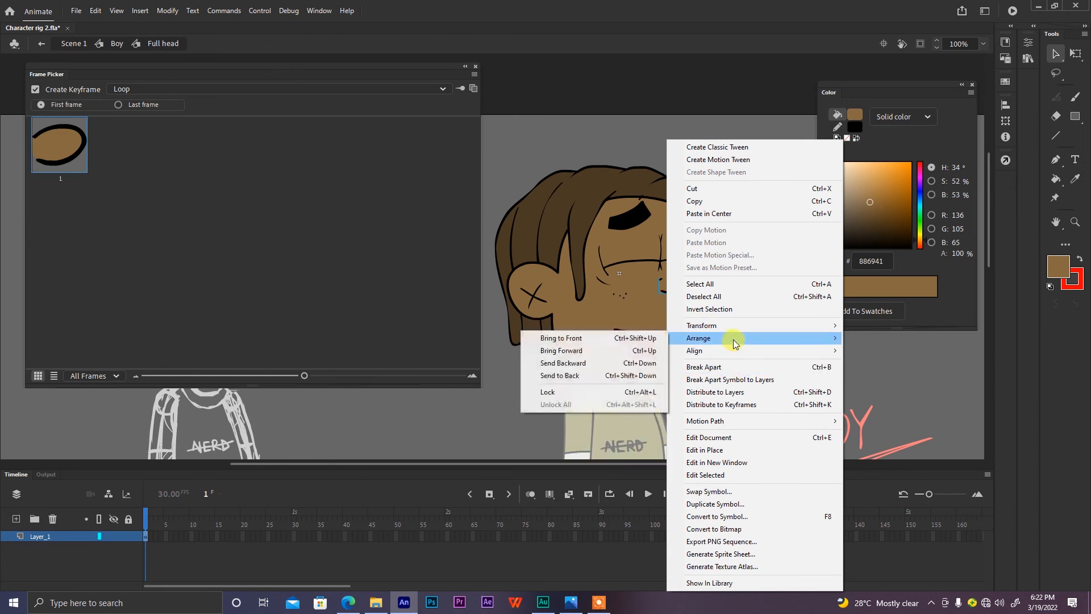
pyautogui.click(654, 339)
pyautogui.click(770, 250)
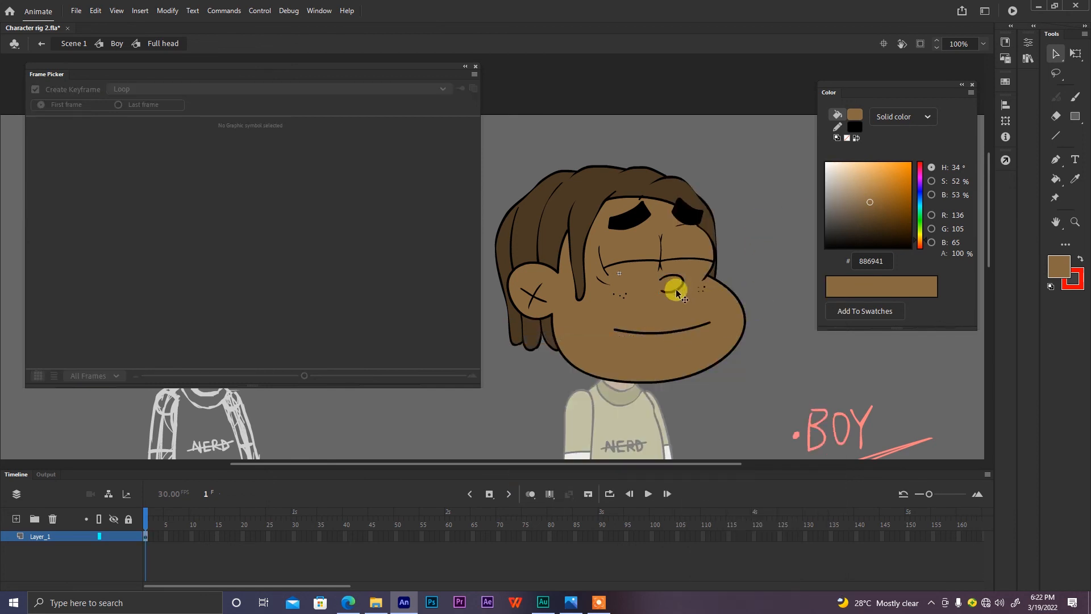
# Try eyelid poses 5, 6 and 3 on the face and finish with the open-eye pose 1.
pyautogui.click(689, 255)
pyautogui.click(283, 165)
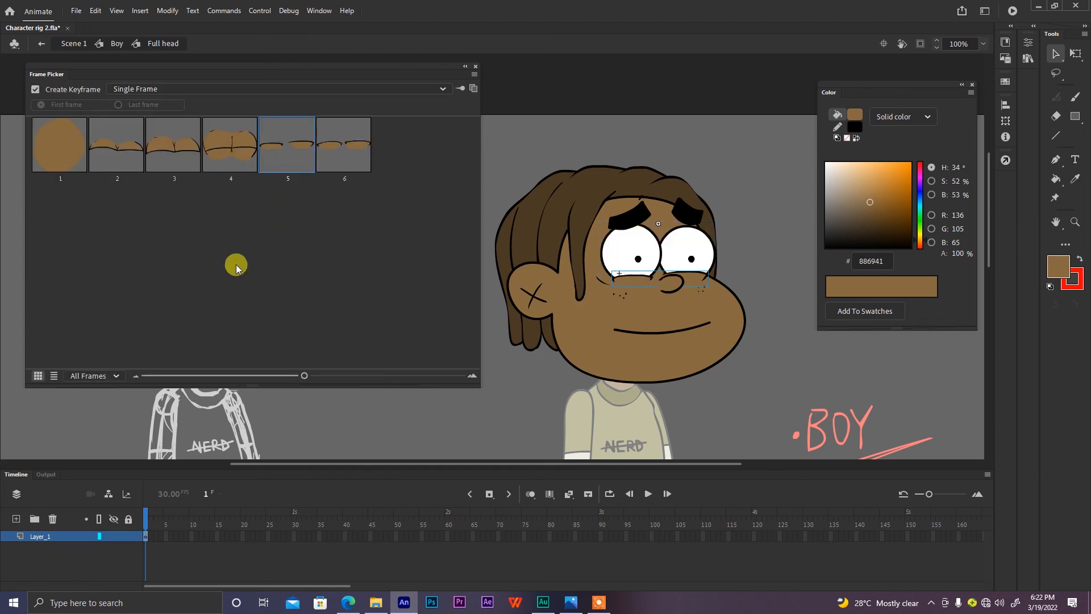
pyautogui.click(330, 158)
pyautogui.click(172, 161)
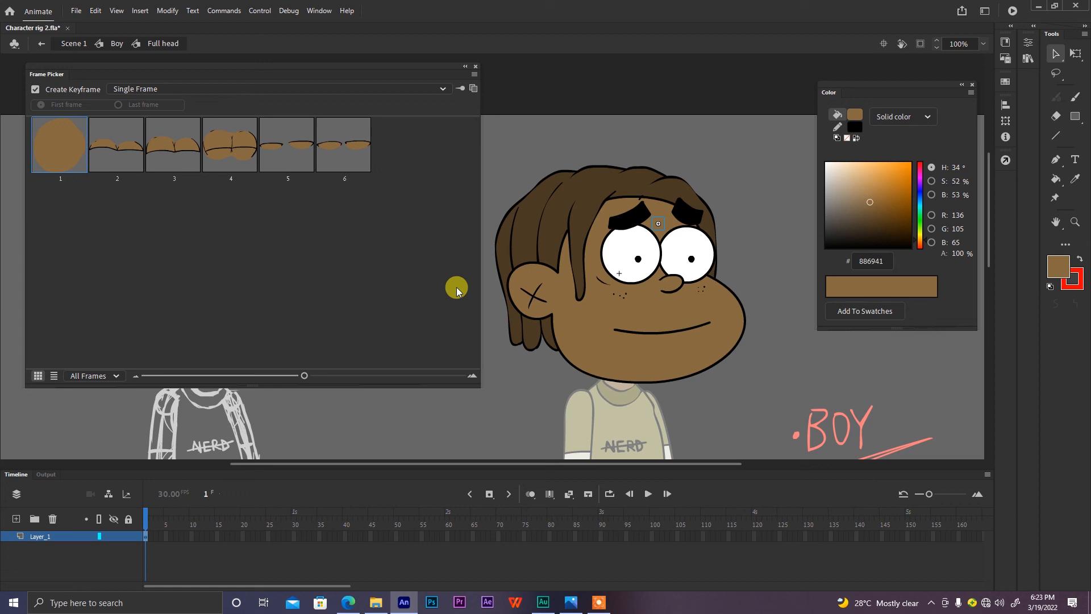
# Set the mouth symbol's playback mode to Single Frame in the Frame Picker.
pyautogui.click(682, 329)
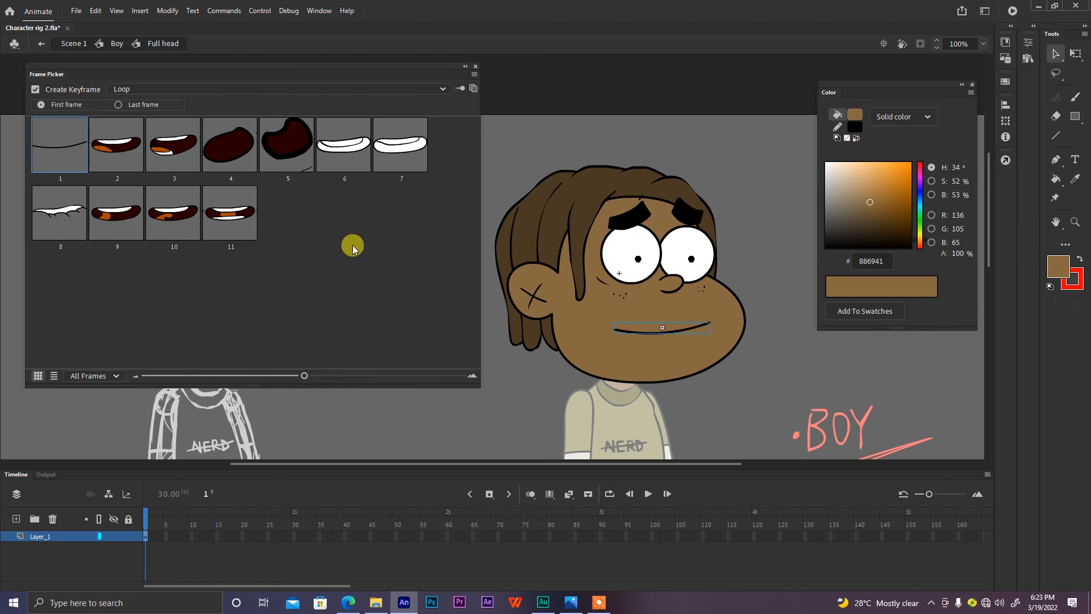
pyautogui.click(221, 89)
pyautogui.click(221, 141)
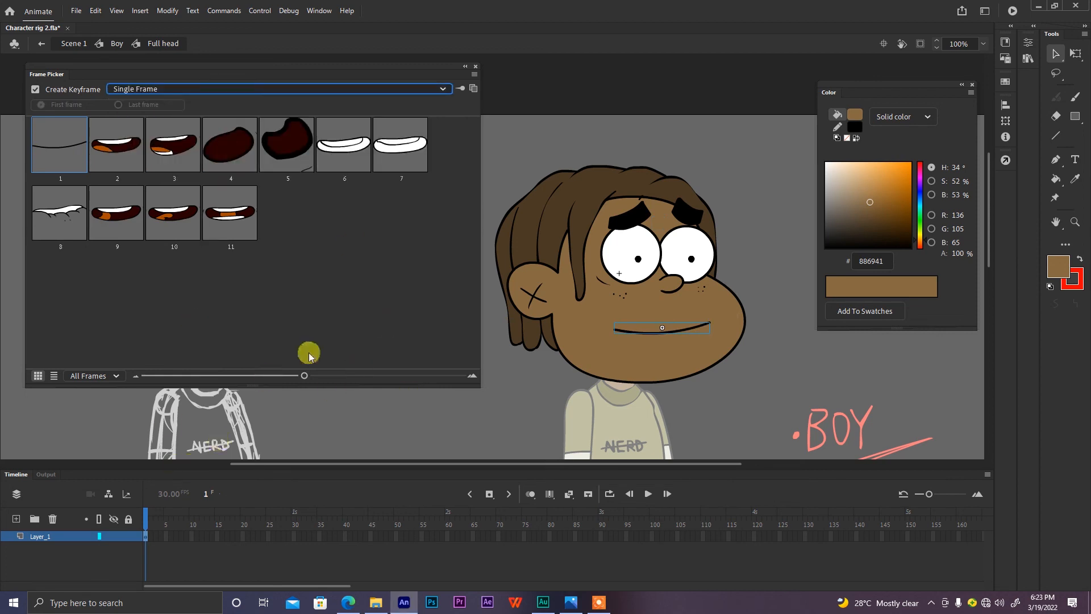
# Try mouth poses 9, 10, 11 and 3, and finish with an open-mouth pose showing upper teeth and tongue.
pyautogui.click(108, 216)
pyautogui.click(173, 233)
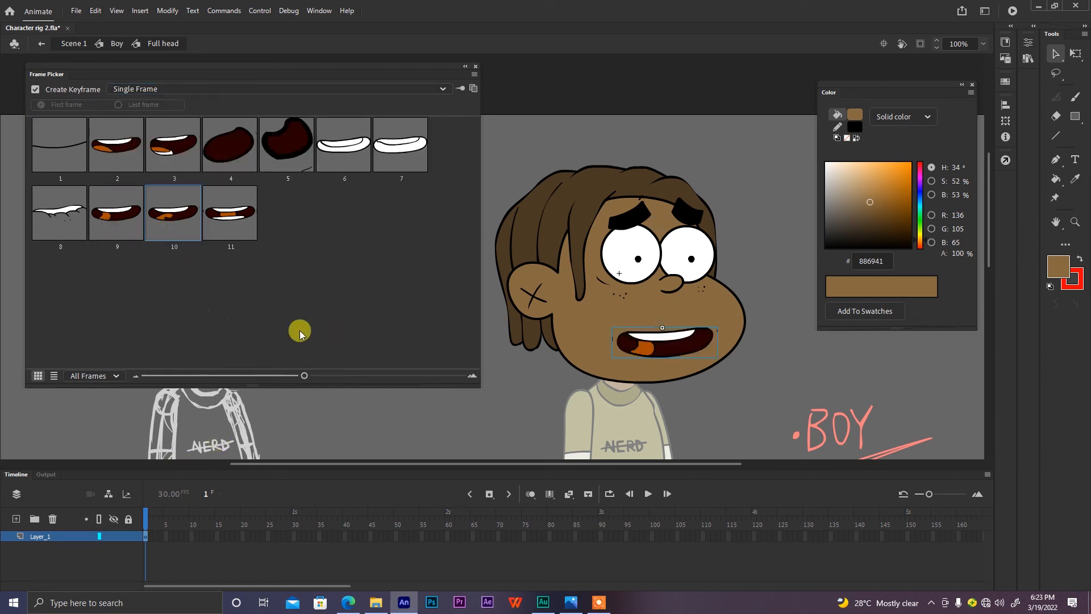
pyautogui.click(214, 237)
pyautogui.click(117, 233)
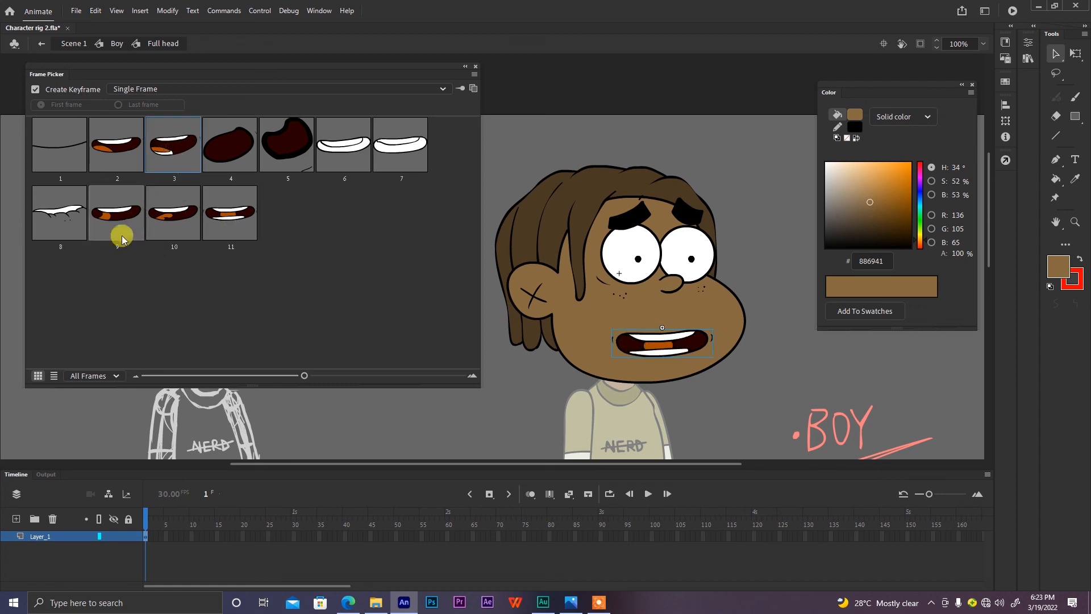
# Go back to the Boy symbol, collapse the Frame Picker and check the finished head at 100% zoom.
pyautogui.doubleClick(777, 327)
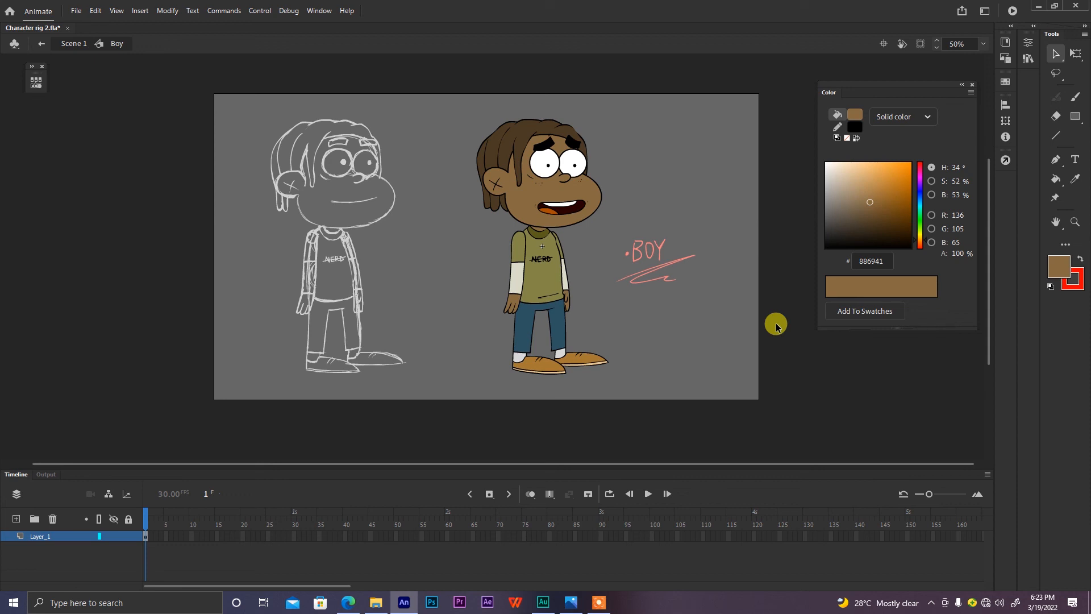
pyautogui.click(563, 176)
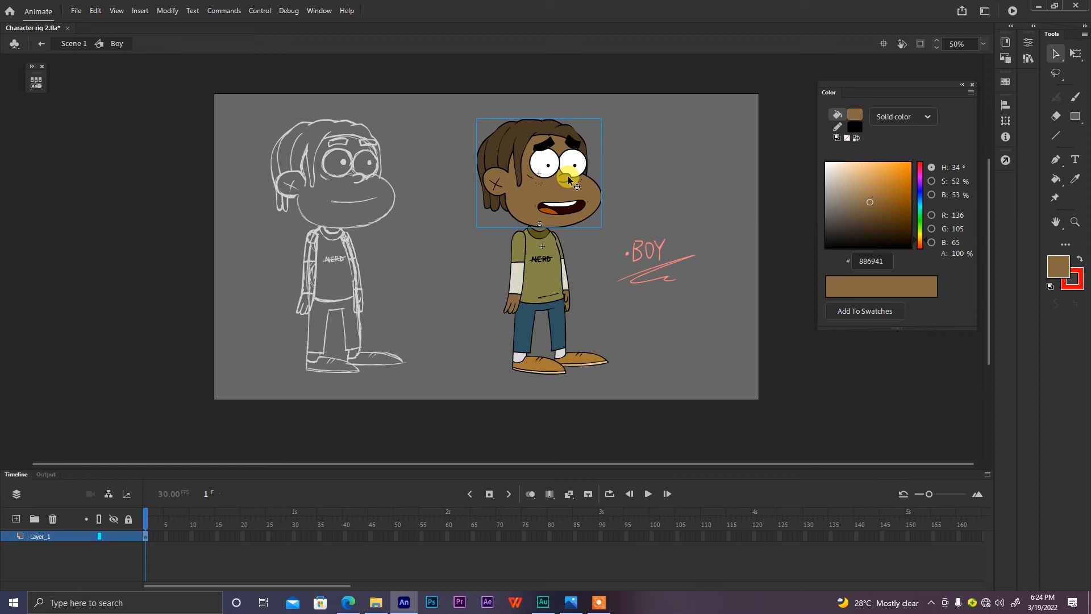
pyautogui.click(778, 225)
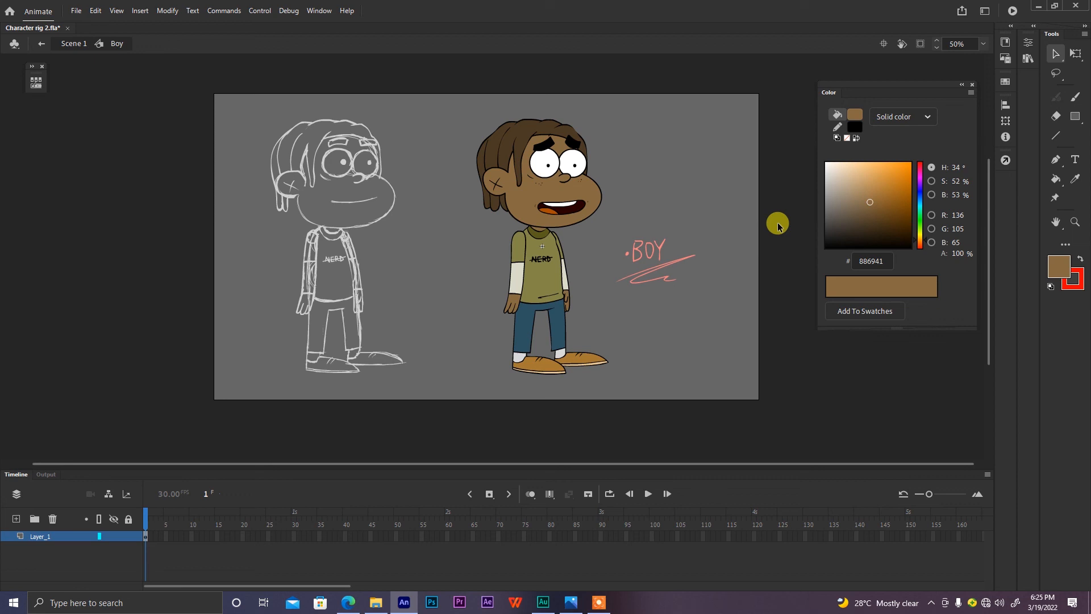
pyautogui.hotkey('ctrl', '=')
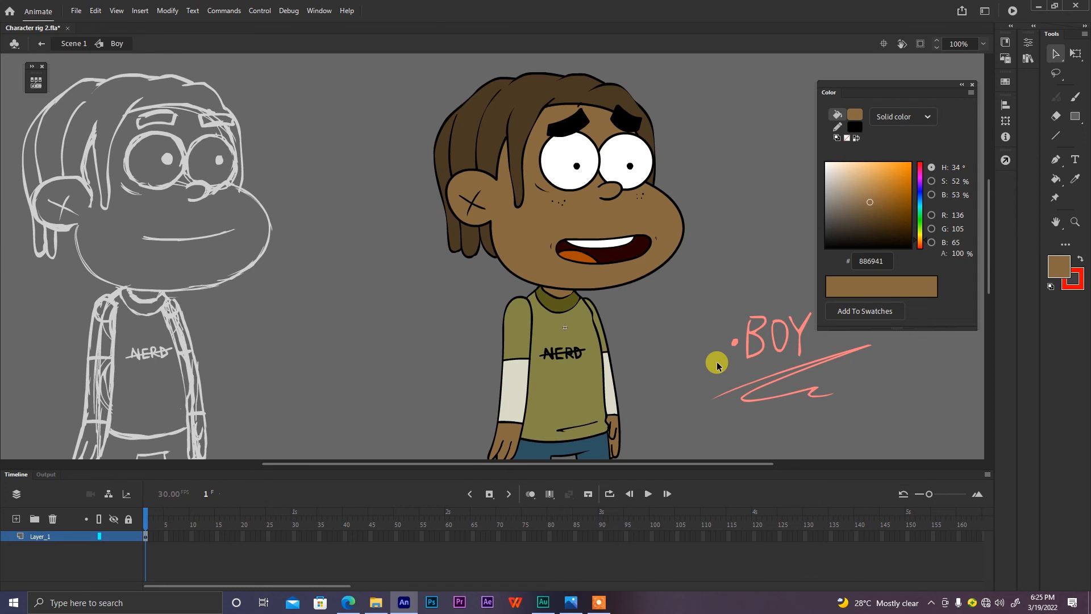